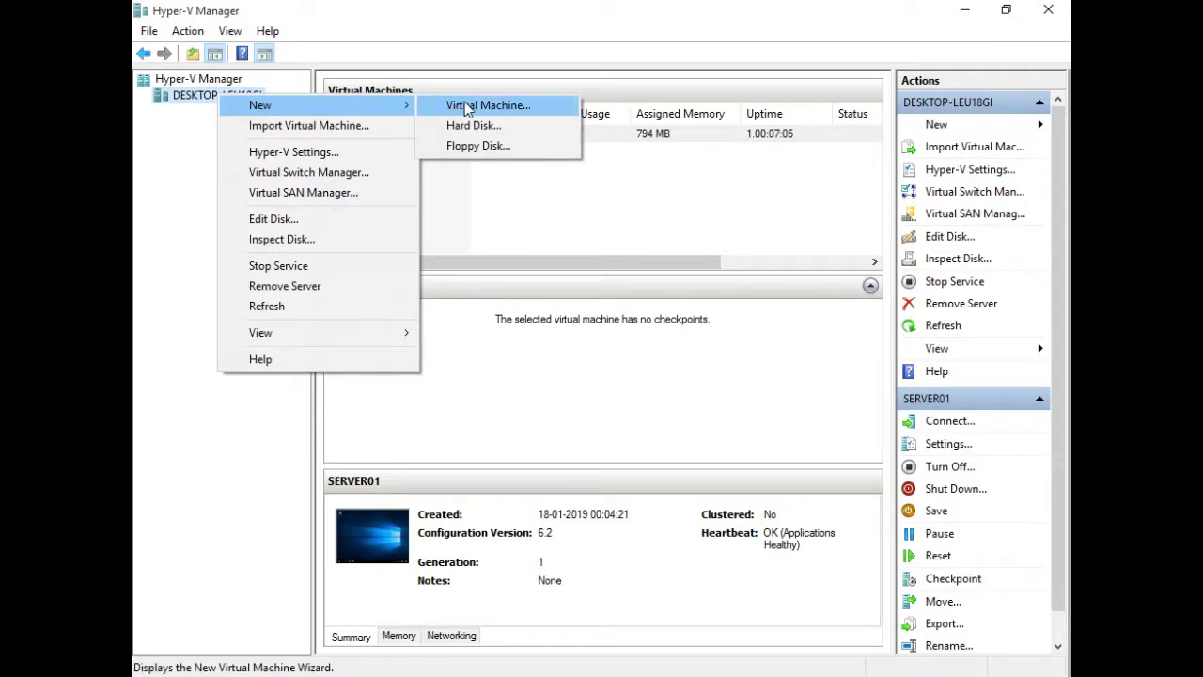
- Start creating a new virtual machine on the Hyper-V host and name it SERVER02
{"action": "left_click", "coordinate": [468, 107]}
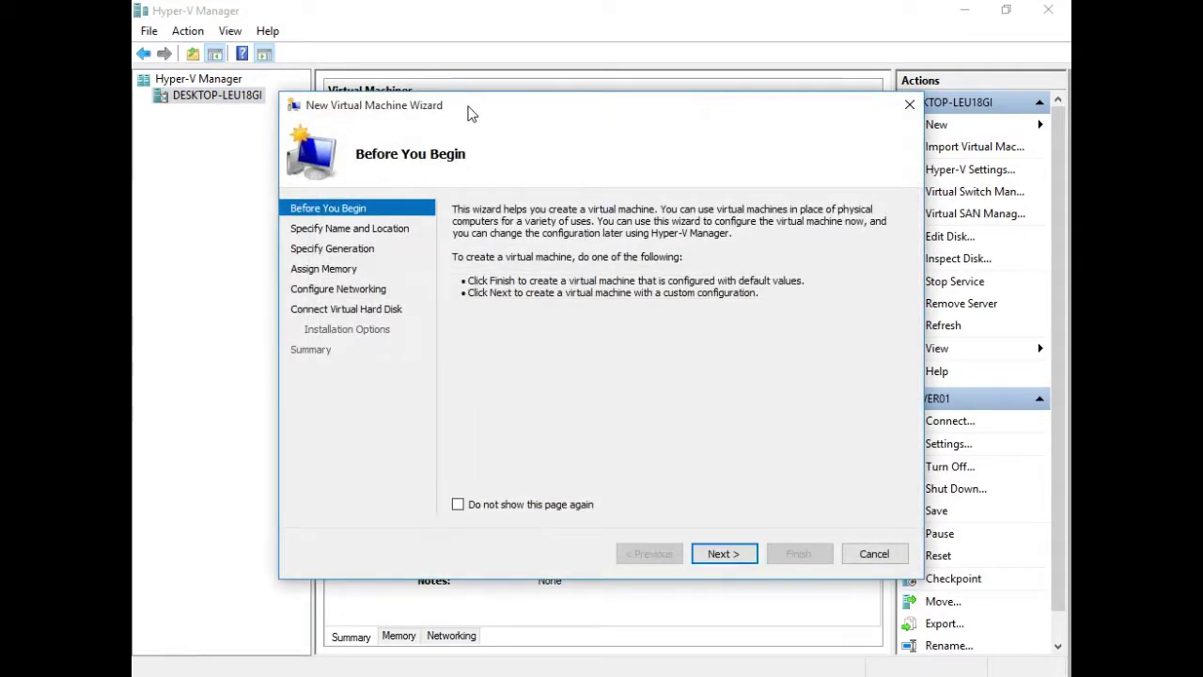
{"action": "left_click", "coordinate": [722, 554]}
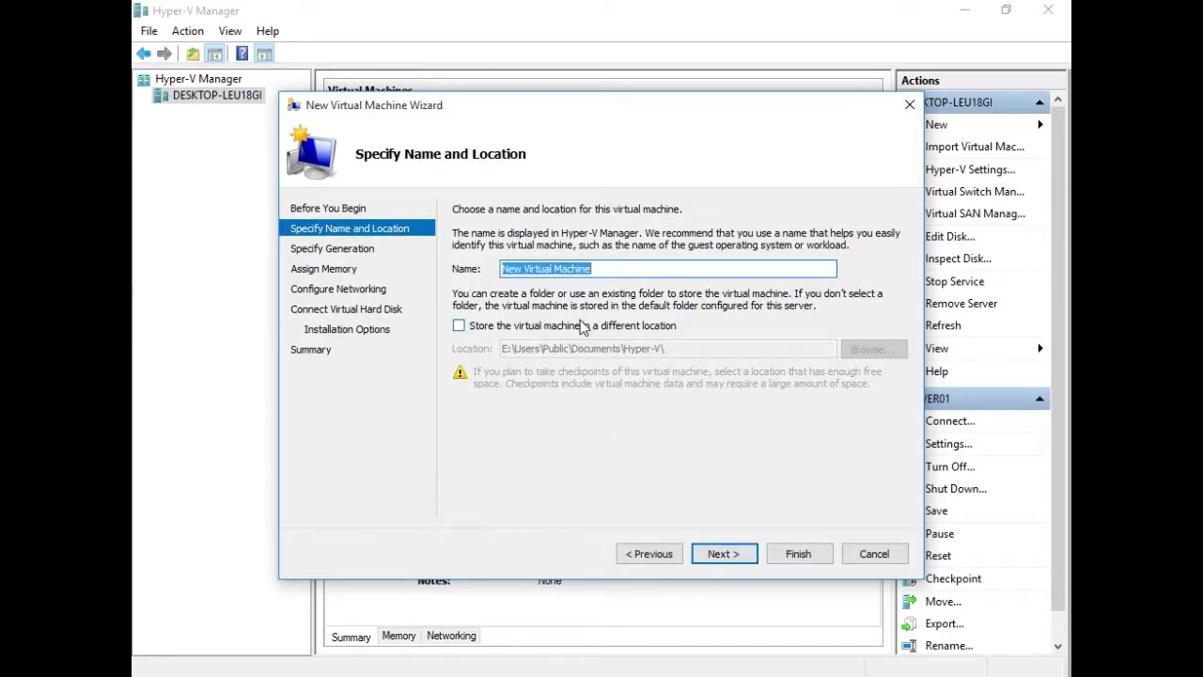
{"action": "type", "text": "SE"}
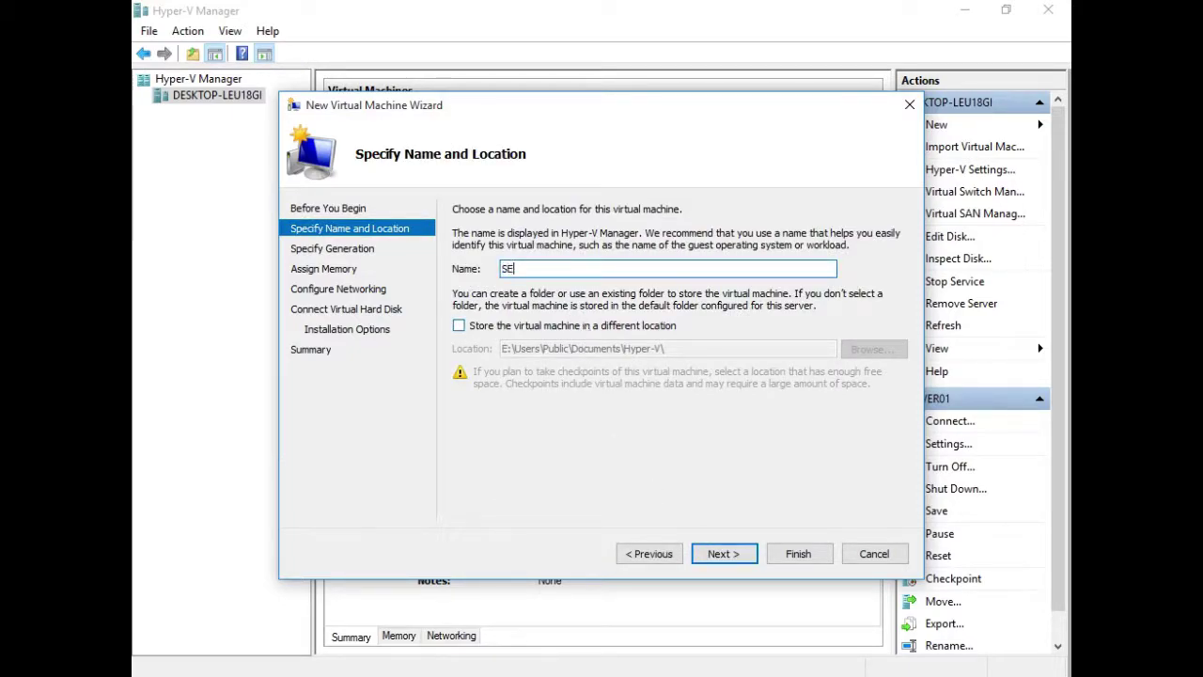
{"action": "type", "text": "RVER02"}
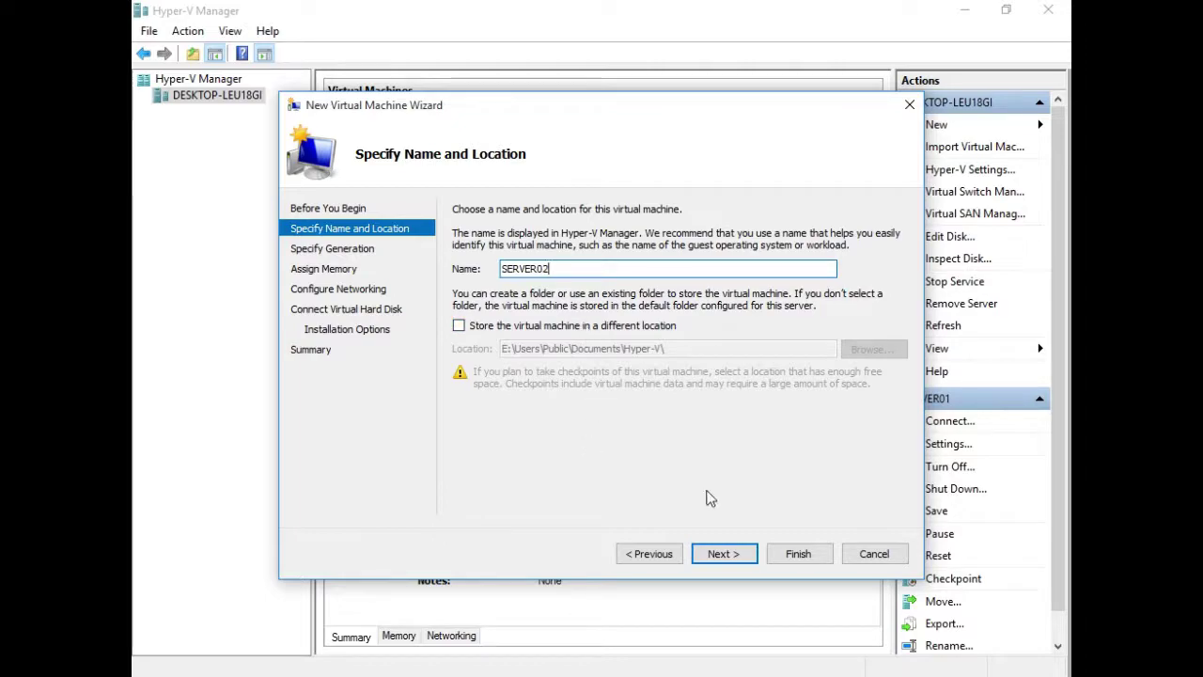
{"action": "left_click", "coordinate": [722, 553]}
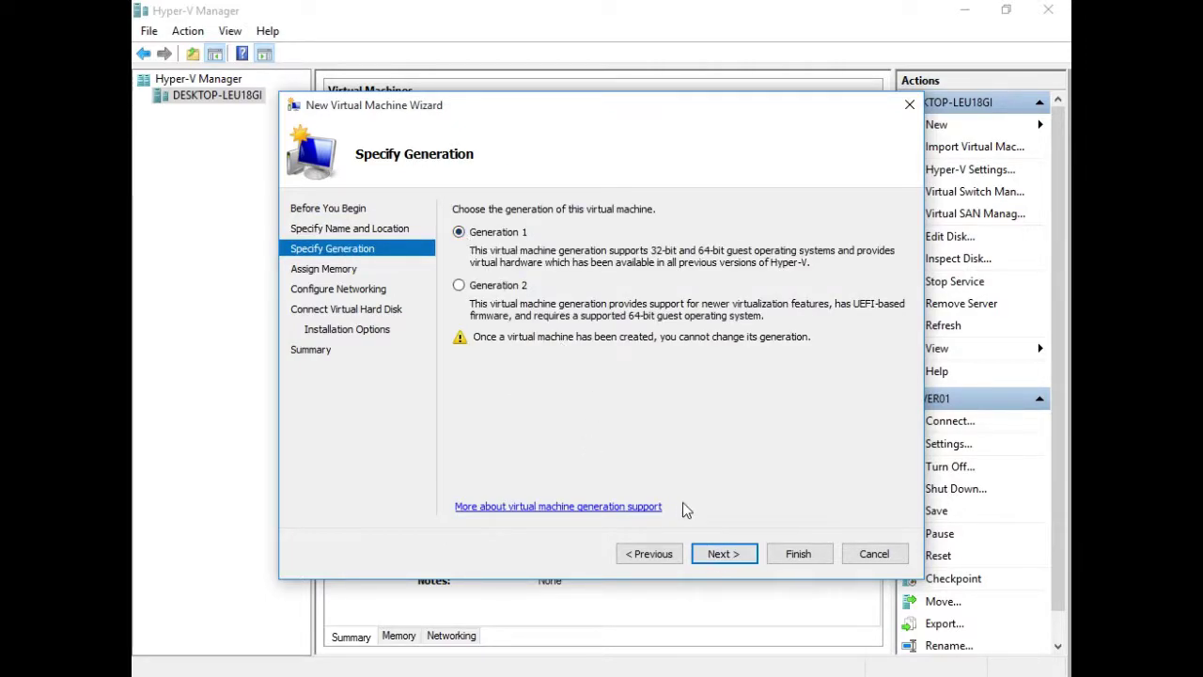
- Accept Generation 1 for the virtual machine and assign it 2048 MB of startup memory
{"action": "left_click", "coordinate": [722, 554]}
{"action": "type", "text": "2048"}
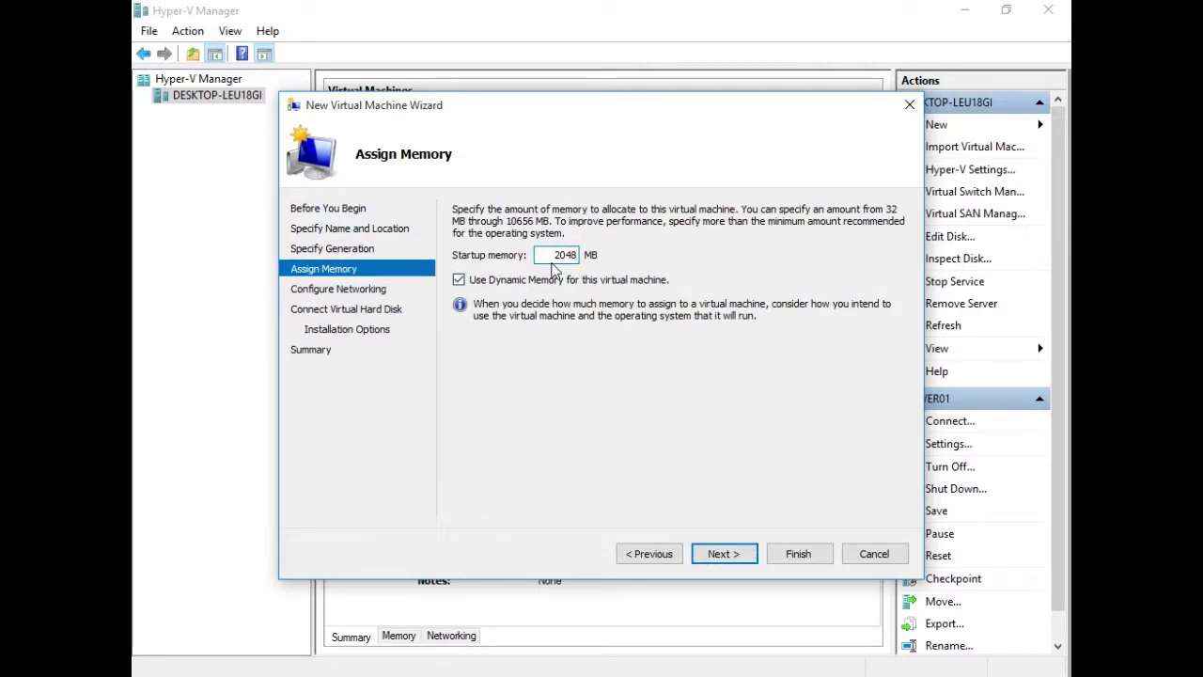
{"action": "left_click", "coordinate": [718, 553]}
- Connect the new virtual machine's network adapter to the Internal virtual switch
{"action": "left_click", "coordinate": [594, 245]}
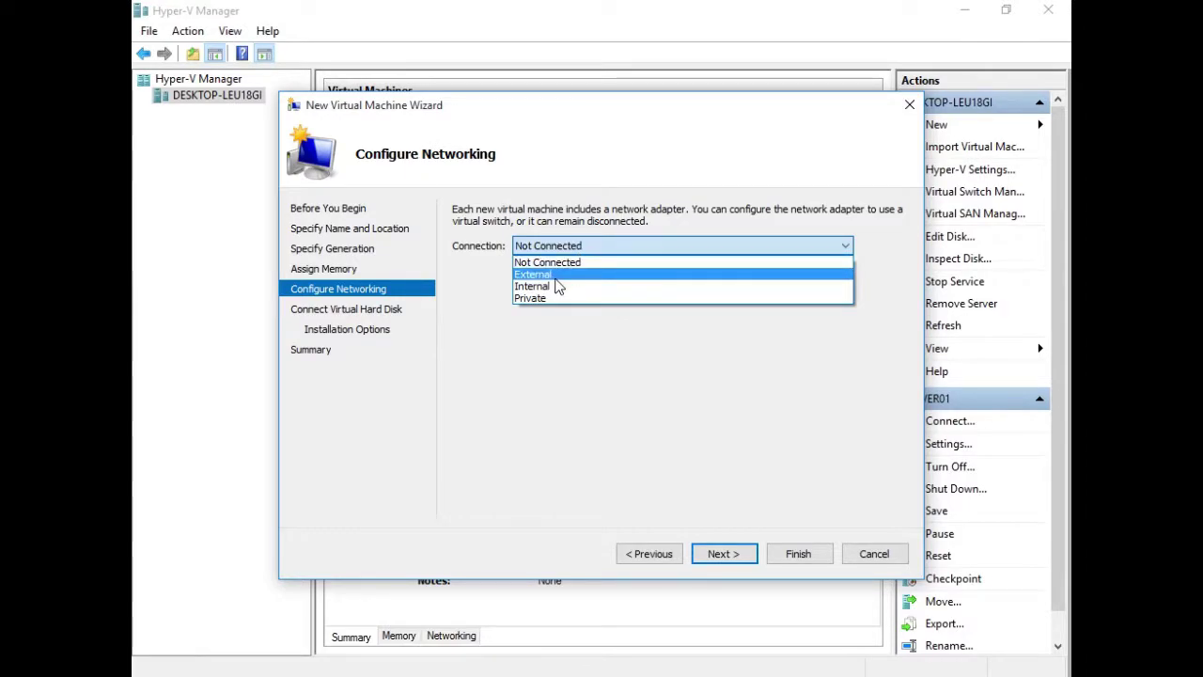
{"action": "left_click", "coordinate": [537, 285]}
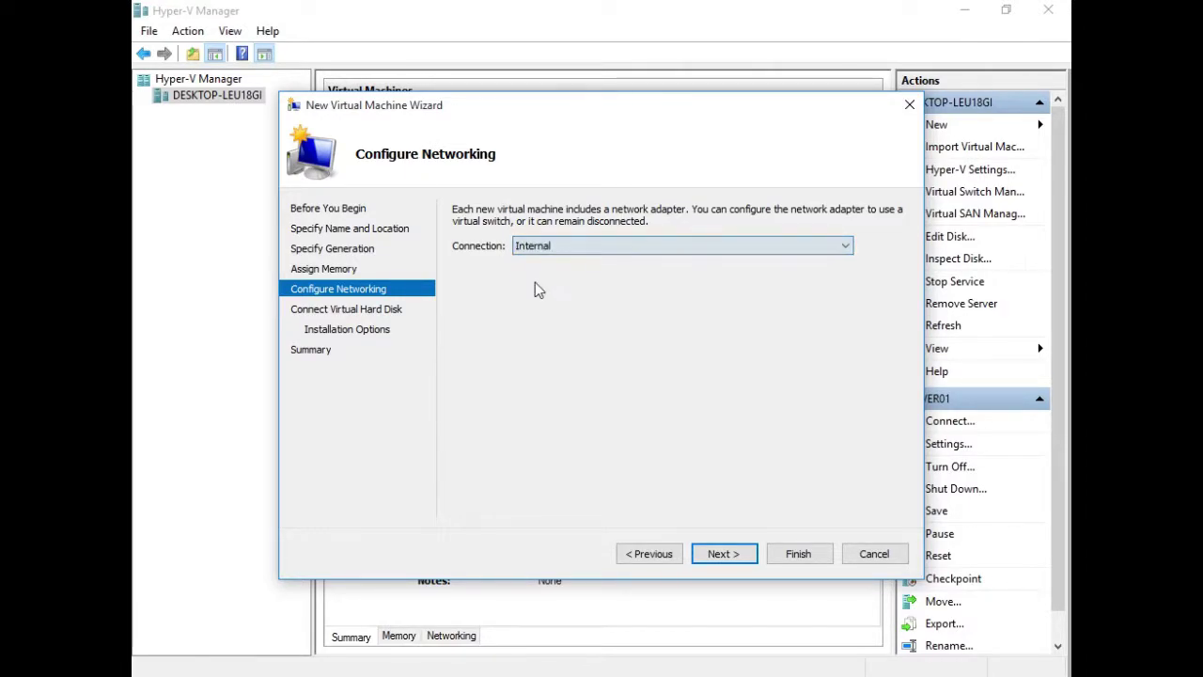
{"action": "left_click", "coordinate": [724, 553]}
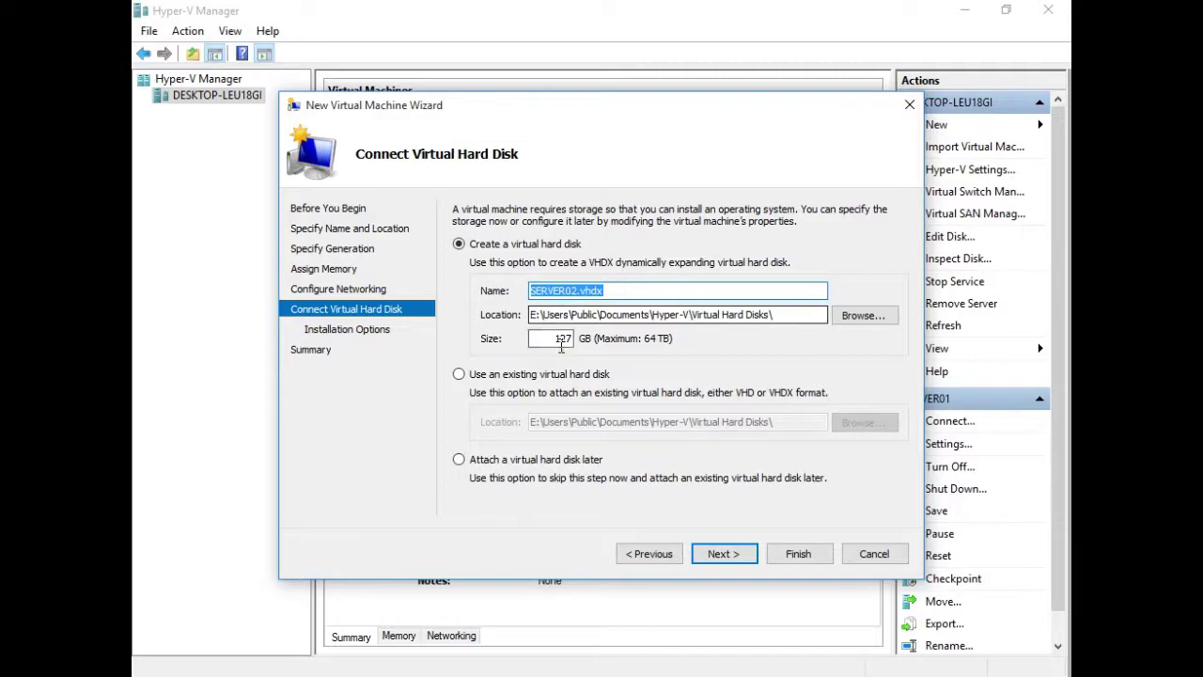
- Set the size of the new virtual hard disk SERVER02.vhdx to 80 GB
{"action": "double_click", "coordinate": [562, 338]}
{"action": "type", "text": "80"}
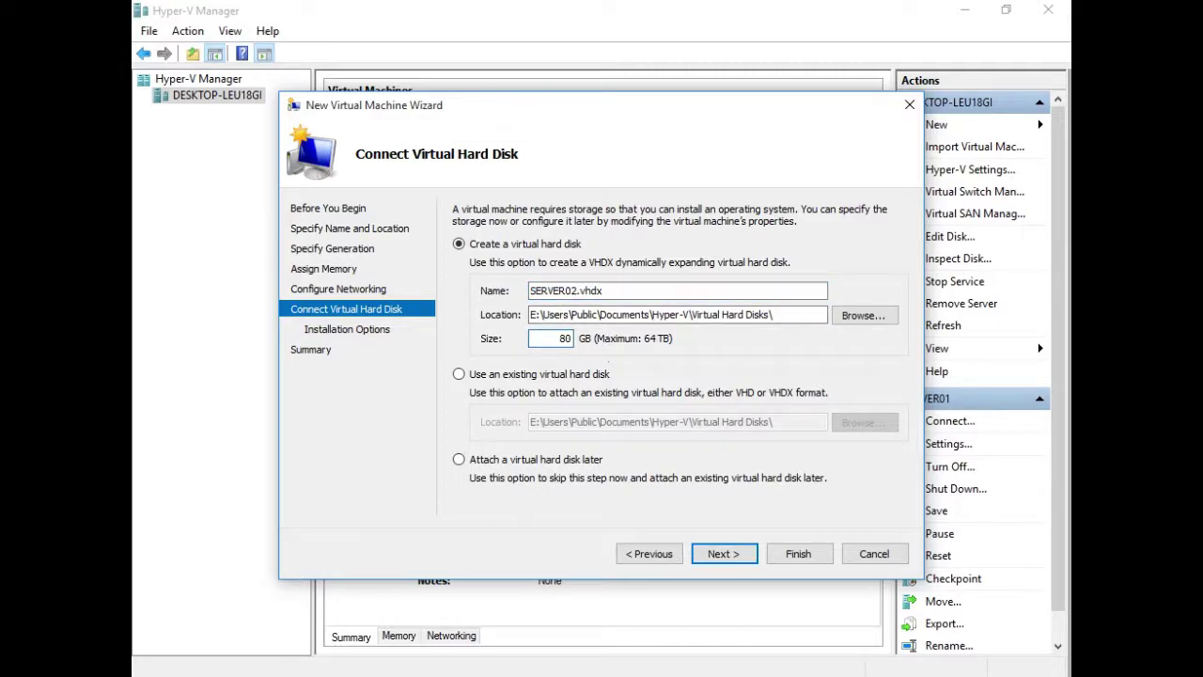
{"action": "left_click", "coordinate": [722, 554]}
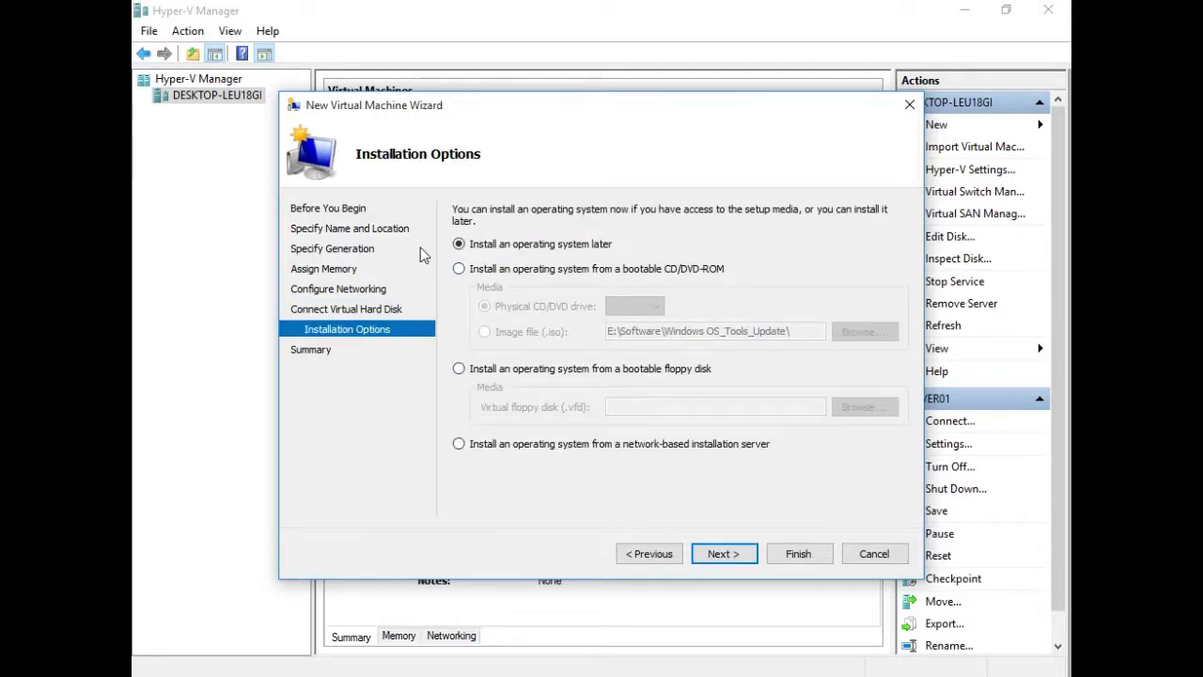
- Choose installation from the bootable image file Windows Server 2008 R2 Trial 180 Days and finish creating the virtual machine
{"action": "left_click", "coordinate": [479, 268]}
{"action": "left_click", "coordinate": [487, 332]}
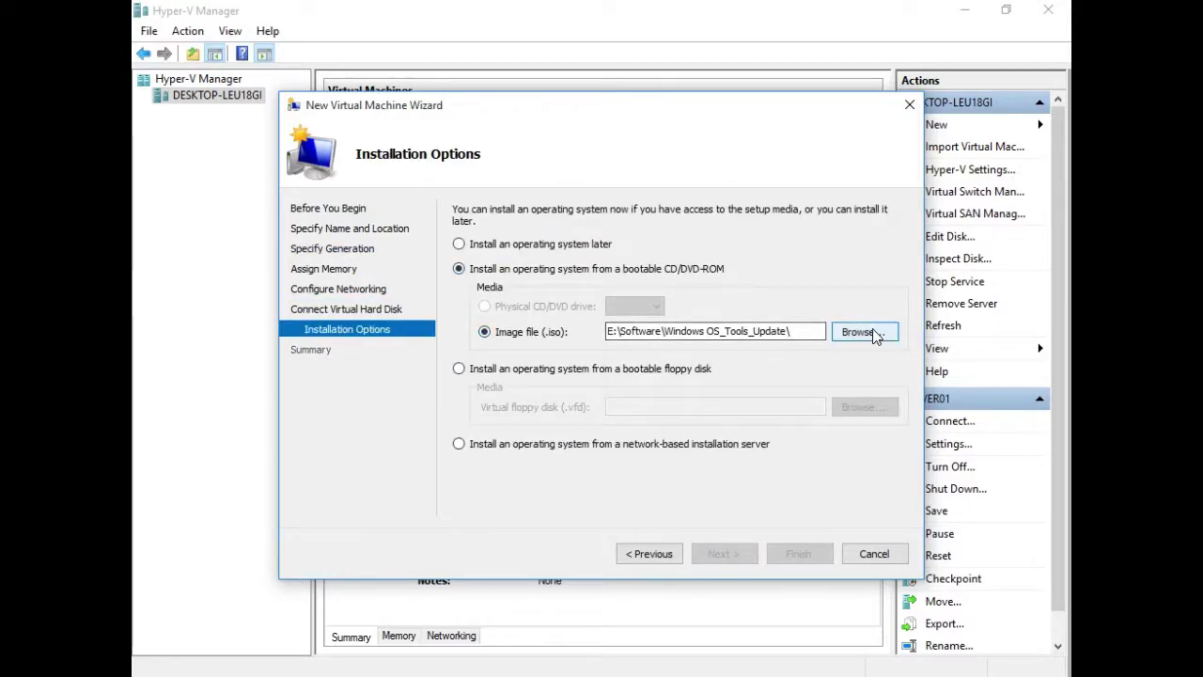
{"action": "left_click", "coordinate": [857, 331]}
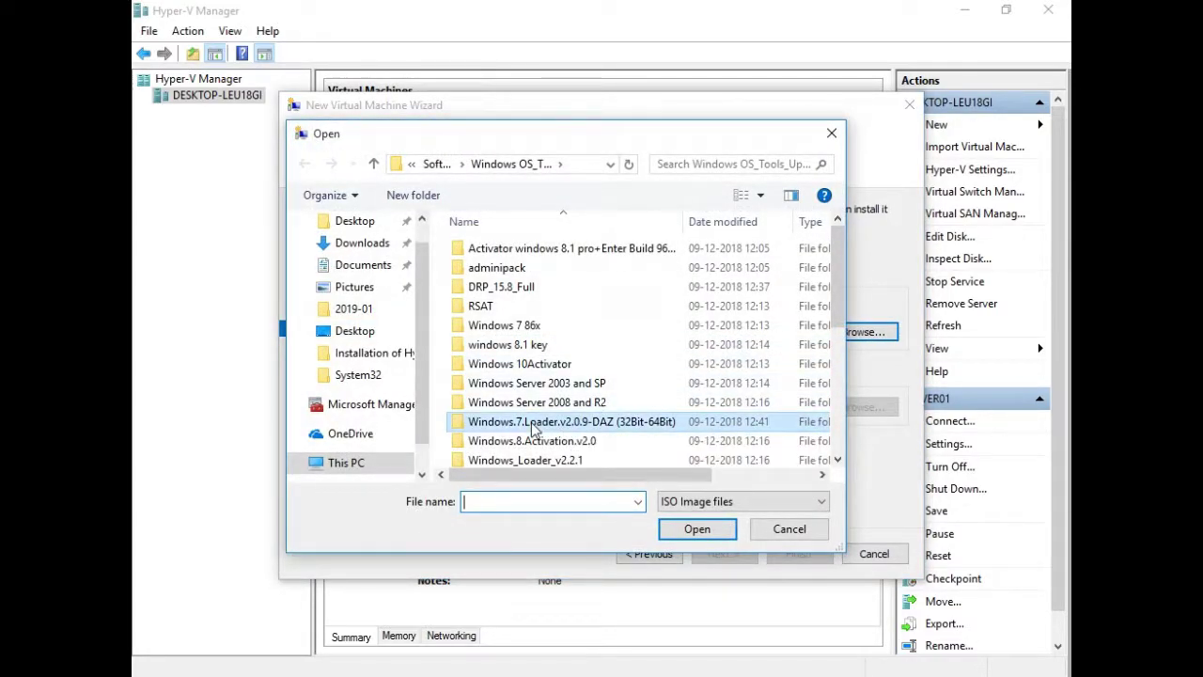
{"action": "scroll", "coordinate": [533, 428], "scroll_direction": "down", "scroll_amount": 5}
{"action": "left_click", "coordinate": [573, 381]}
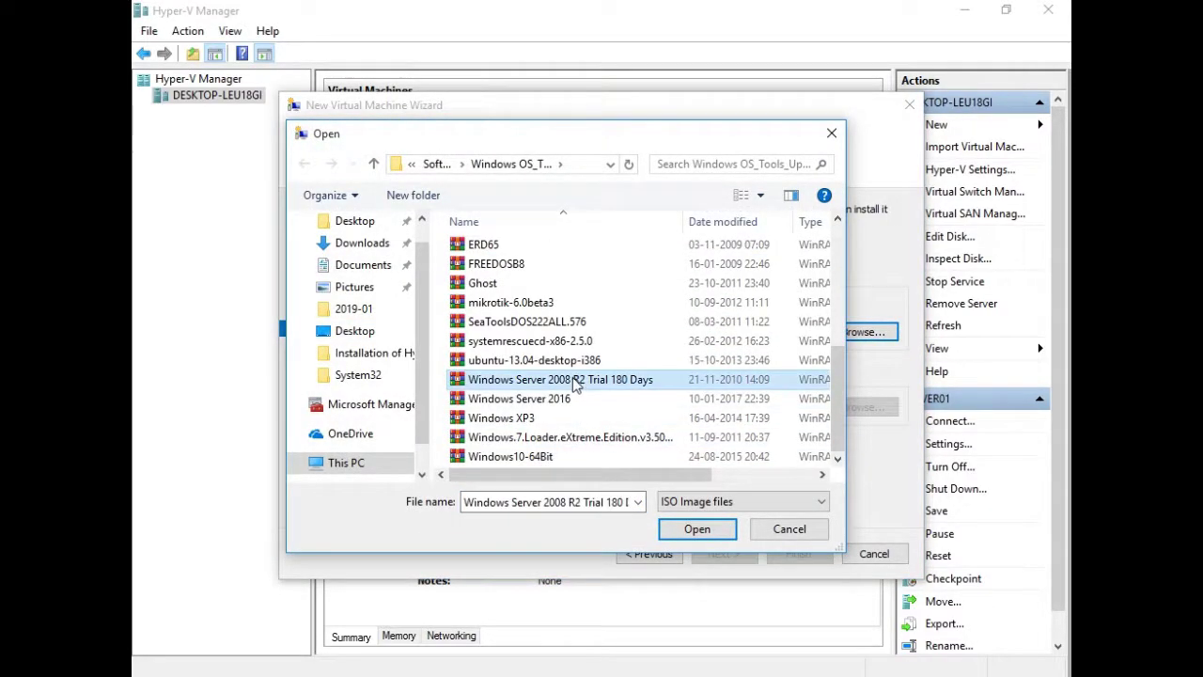
{"action": "left_click", "coordinate": [674, 531]}
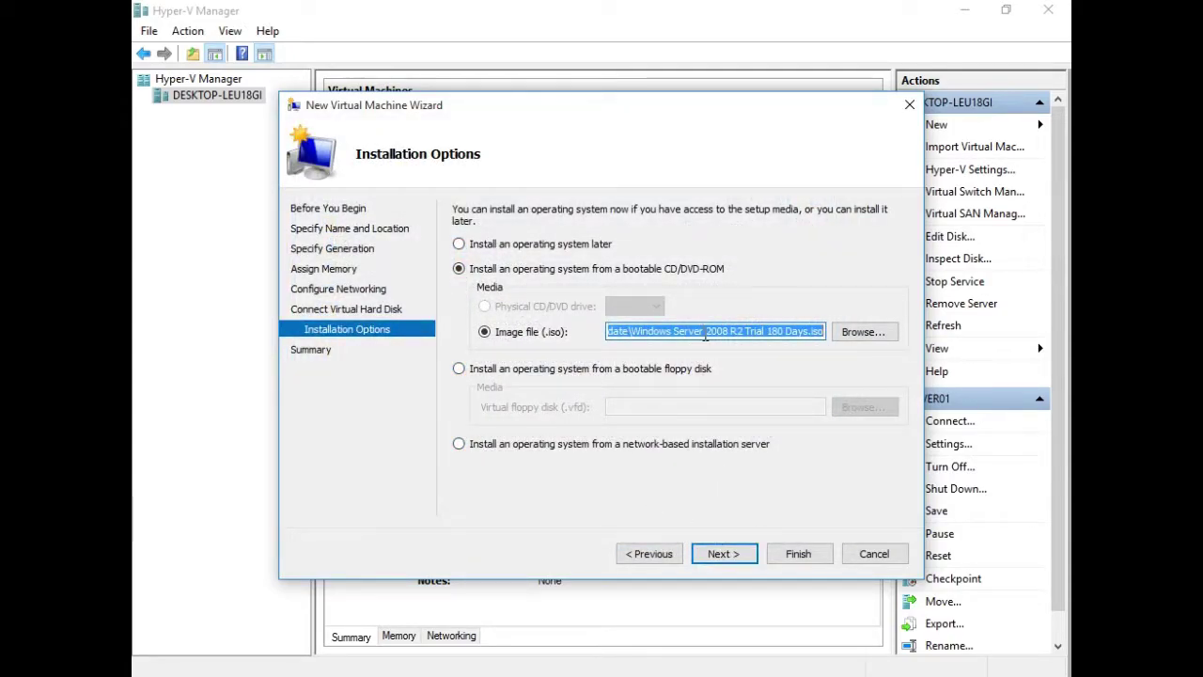
{"action": "left_click_drag", "start_coordinate": [704, 332], "coordinate": [731, 332]}
{"action": "left_click", "coordinate": [722, 555]}
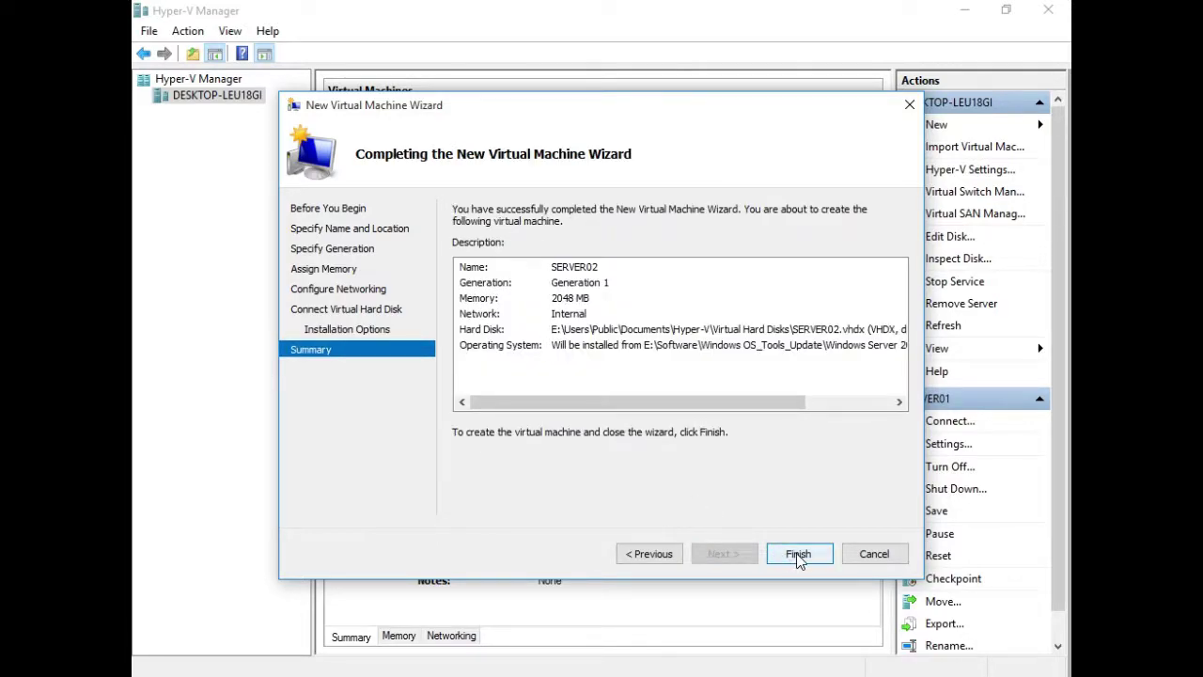
{"action": "left_click", "coordinate": [798, 554]}
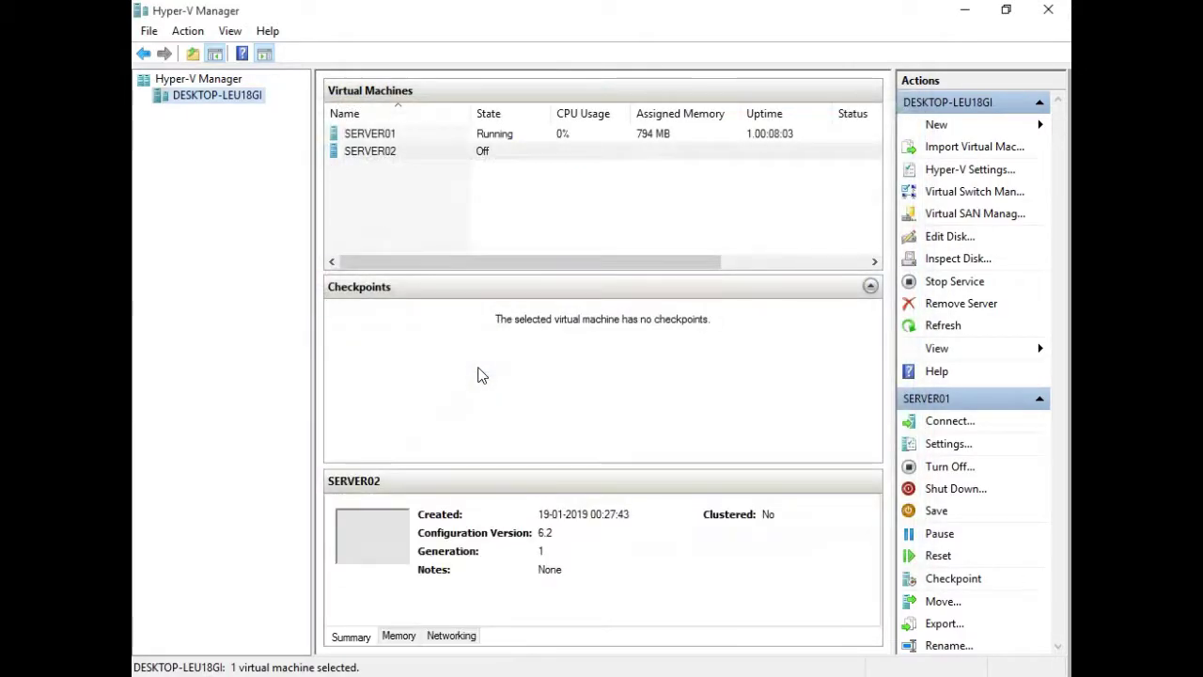
- Review SERVER02's settings for memory, processor, hard drive, DVD drive and network adapter, including the available virtual switches
{"action": "right_click", "coordinate": [355, 155]}
{"action": "left_click", "coordinate": [409, 189]}
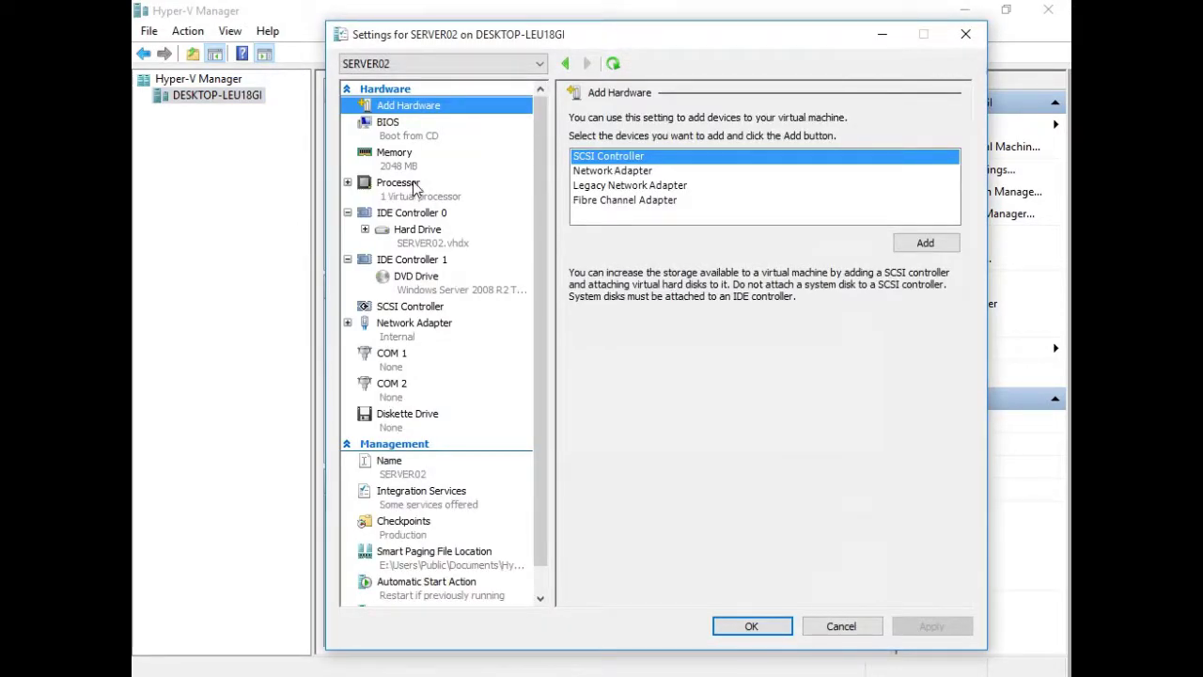
{"action": "left_click", "coordinate": [396, 169]}
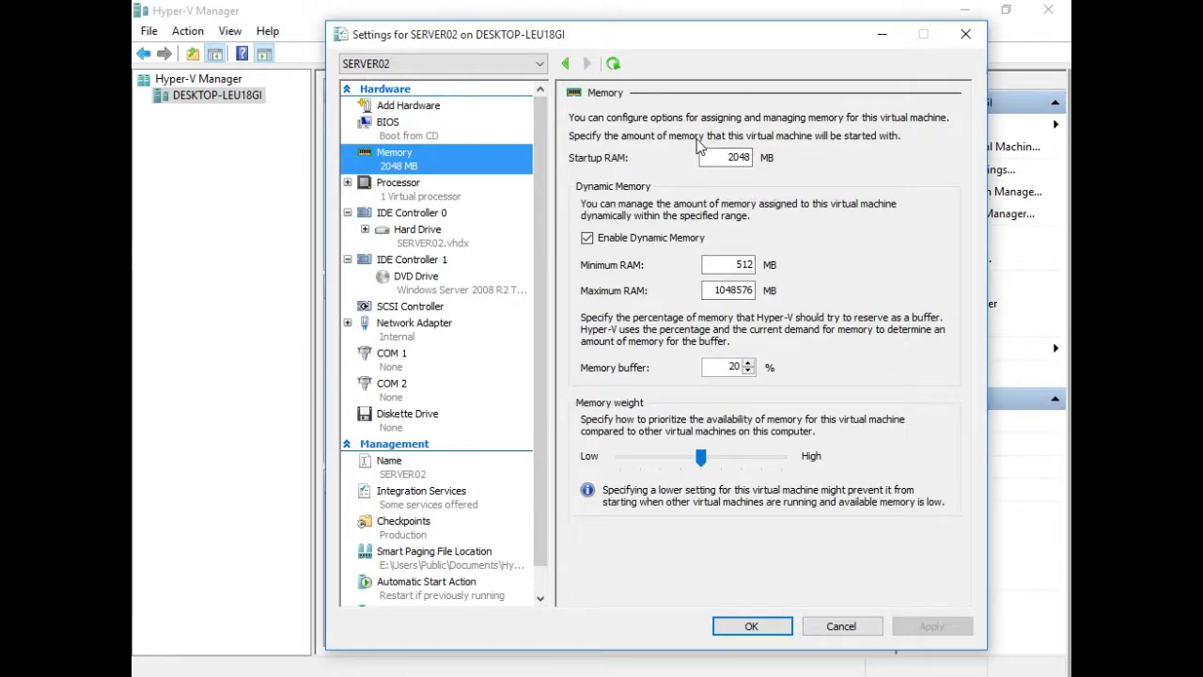
{"action": "left_click", "coordinate": [418, 198]}
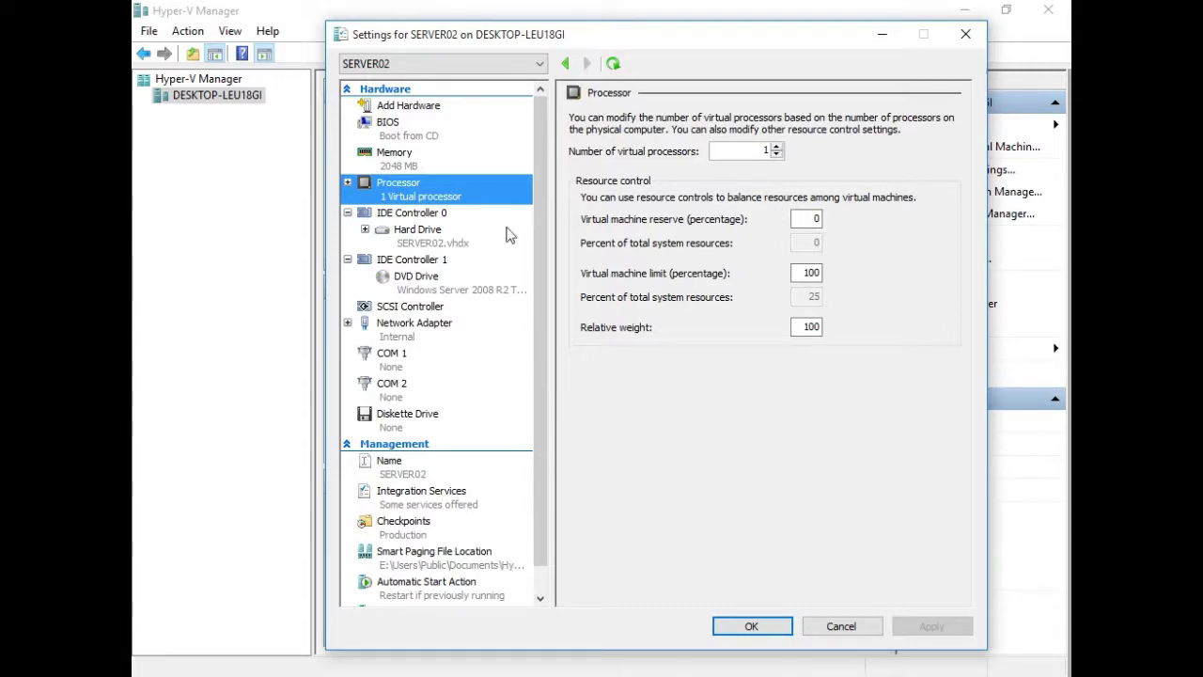
{"action": "left_click", "coordinate": [423, 246]}
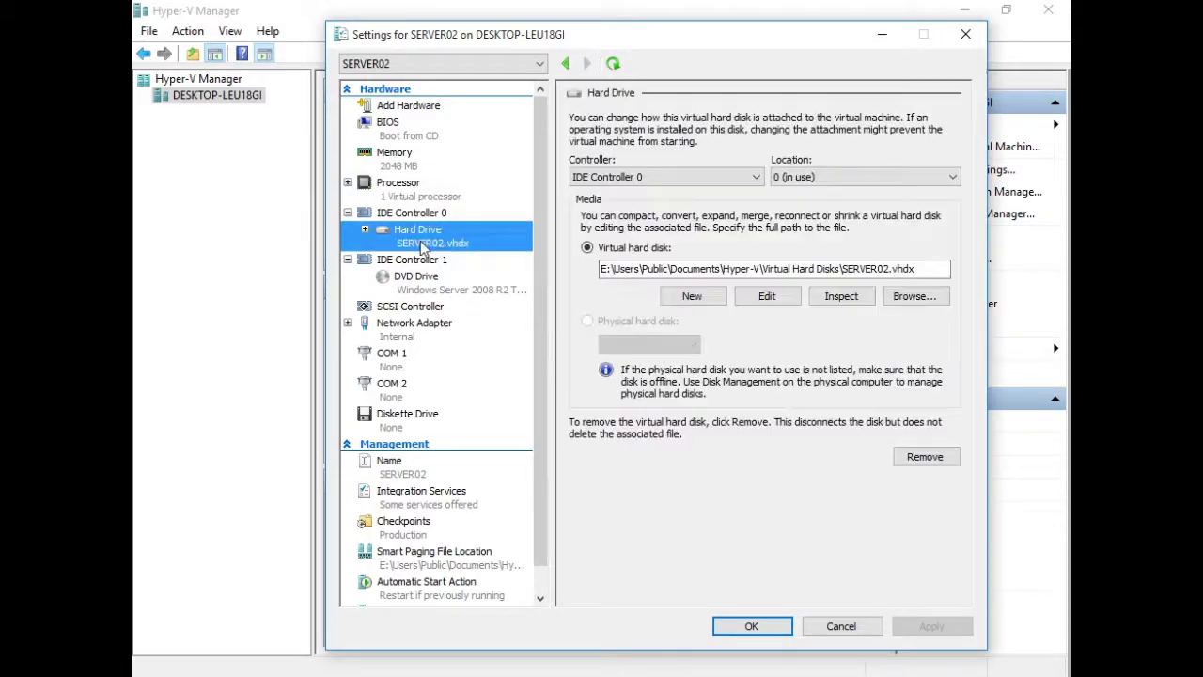
{"action": "left_click", "coordinate": [420, 288]}
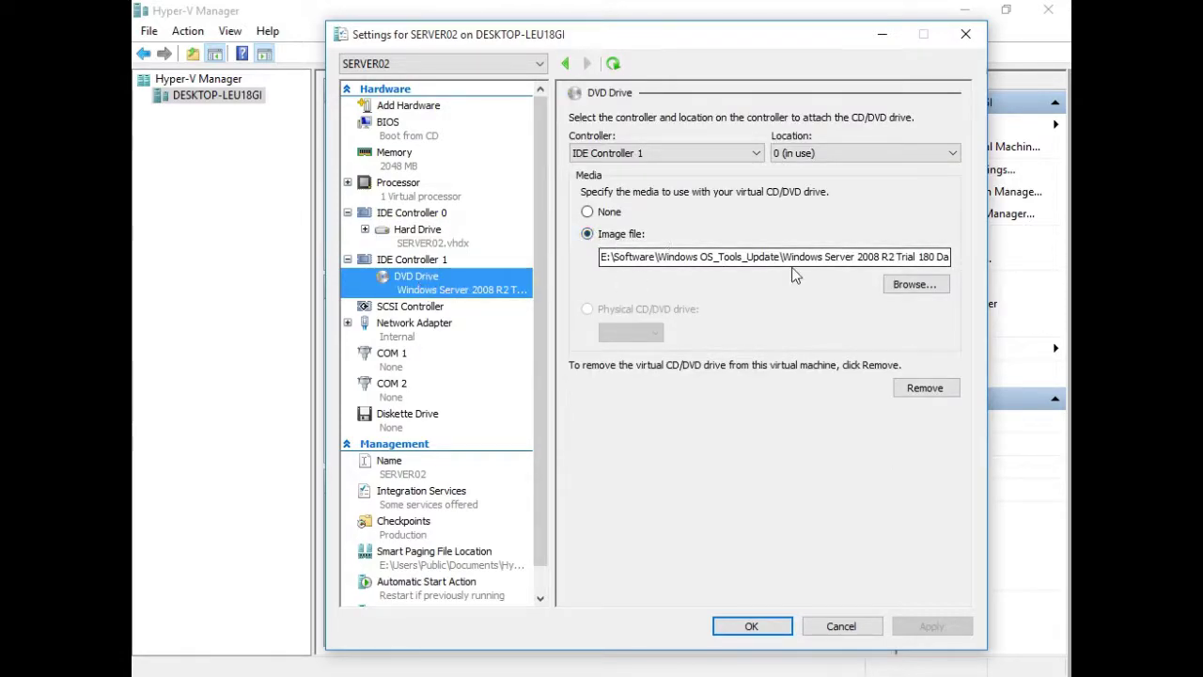
{"action": "left_click", "coordinate": [411, 344]}
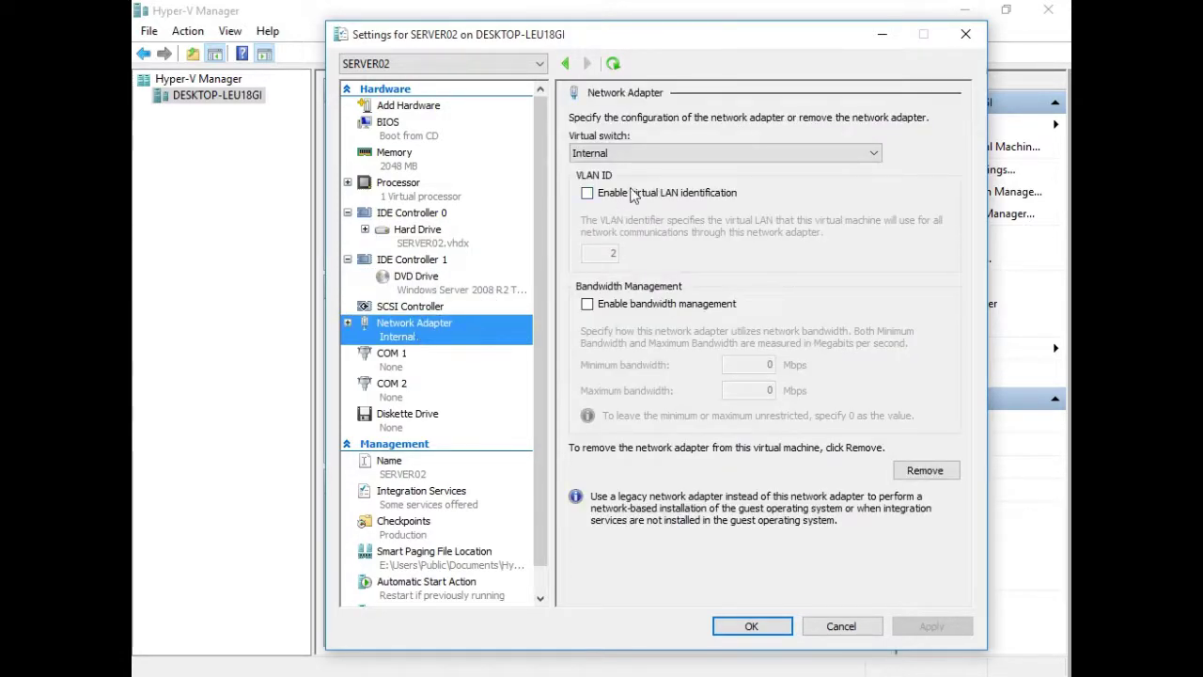
{"action": "left_click", "coordinate": [644, 153]}
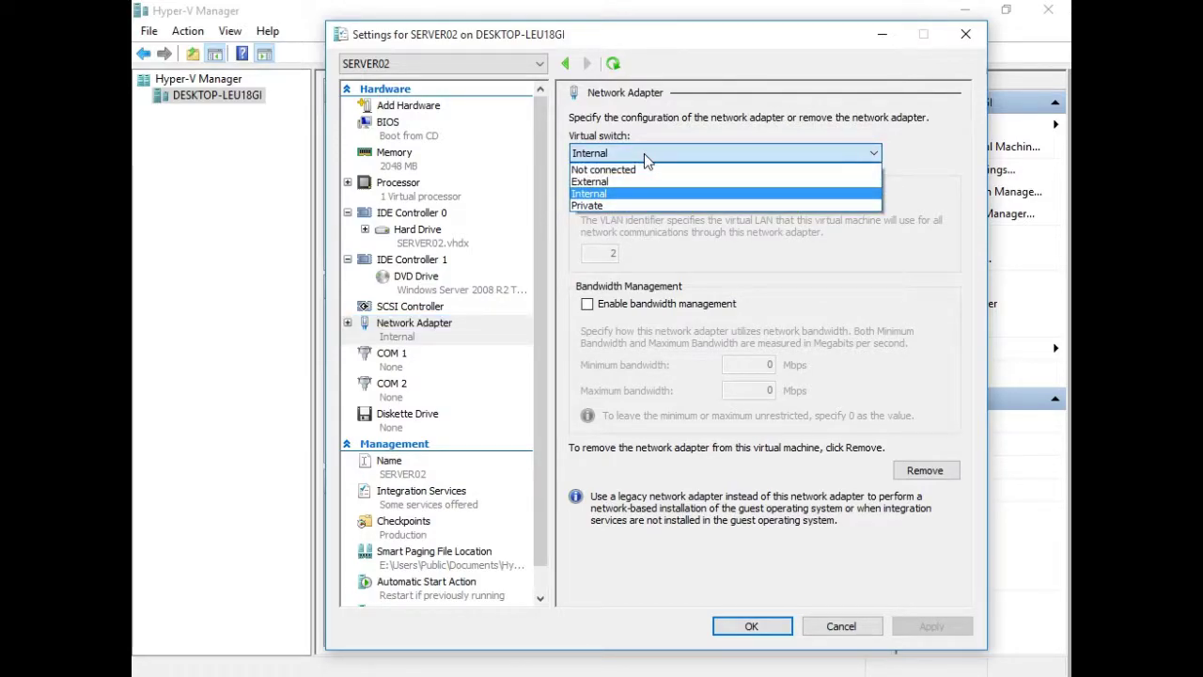
{"action": "left_click", "coordinate": [643, 153]}
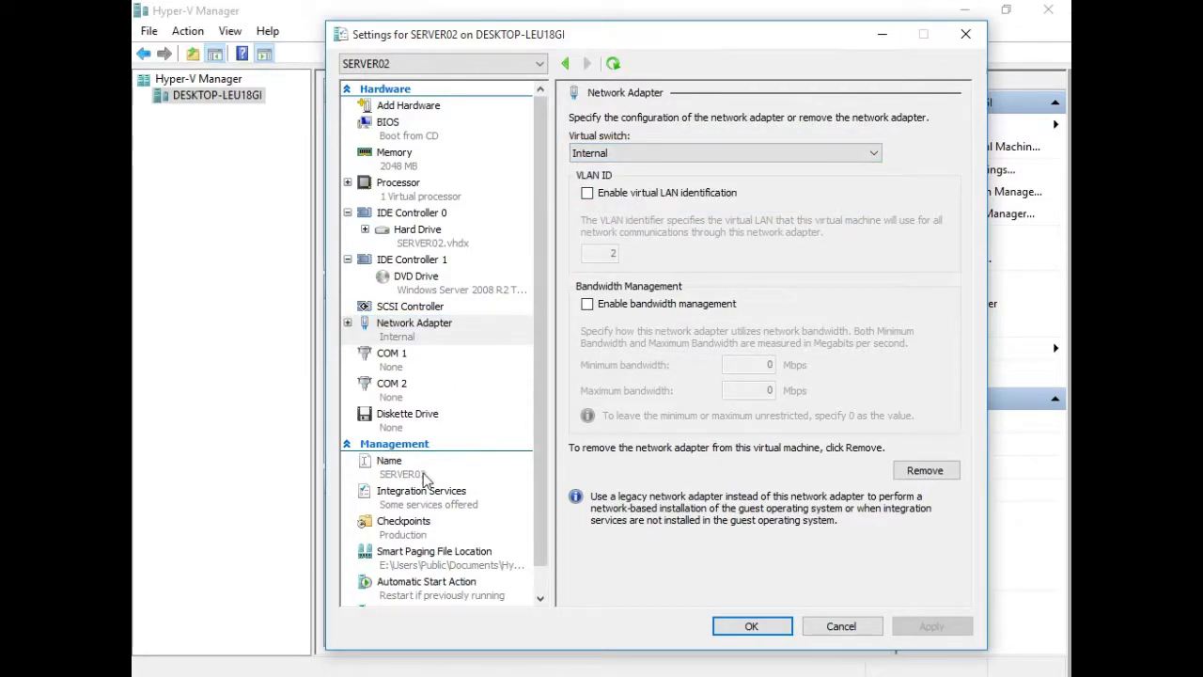
{"action": "left_click", "coordinate": [726, 627]}
- Start the SERVER02 virtual machine and connect to its console
{"action": "right_click", "coordinate": [388, 158]}
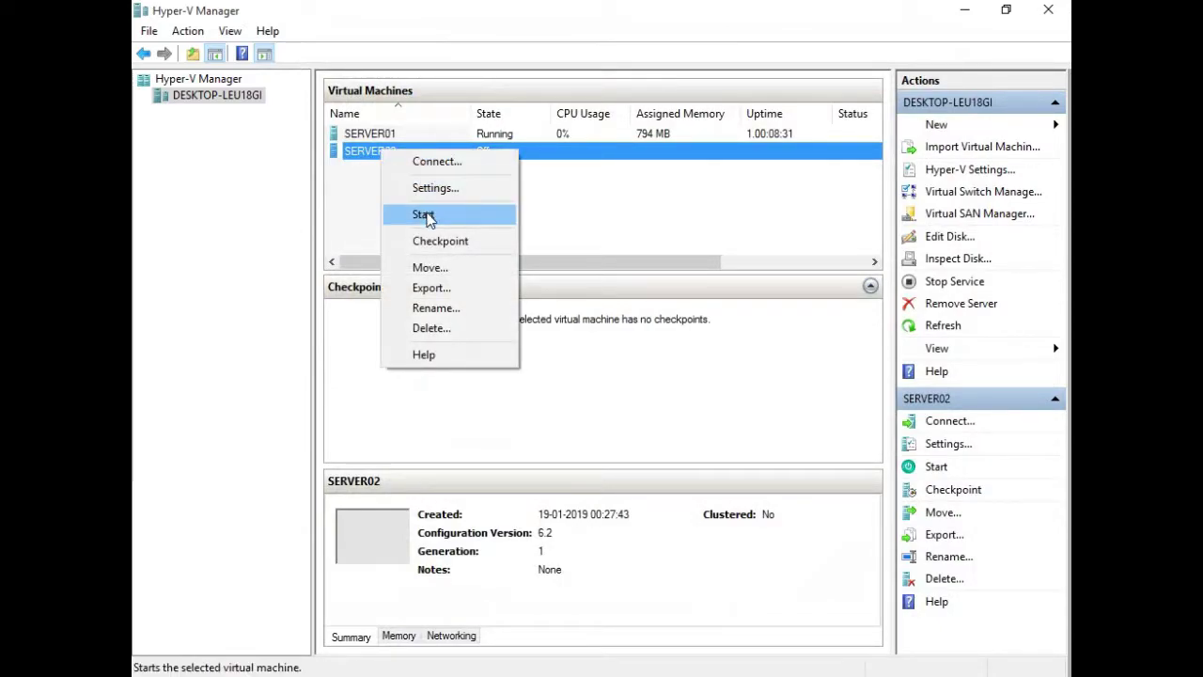
{"action": "left_click", "coordinate": [425, 216]}
{"action": "right_click", "coordinate": [384, 155]}
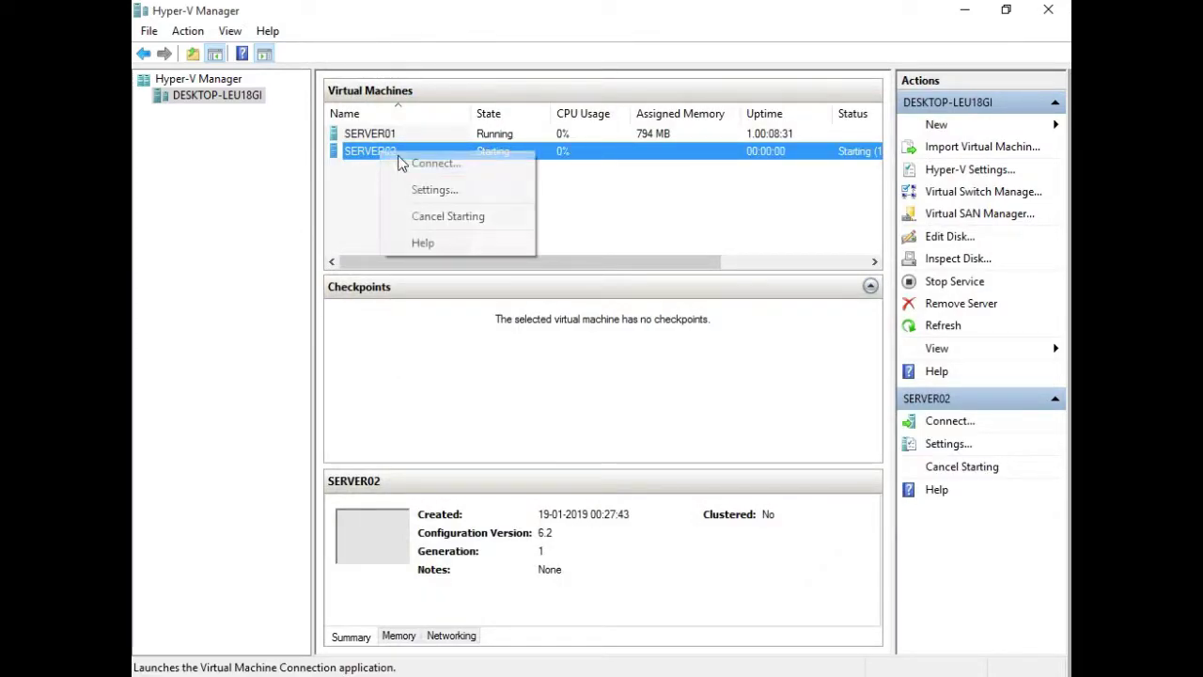
{"action": "left_click", "coordinate": [416, 162]}
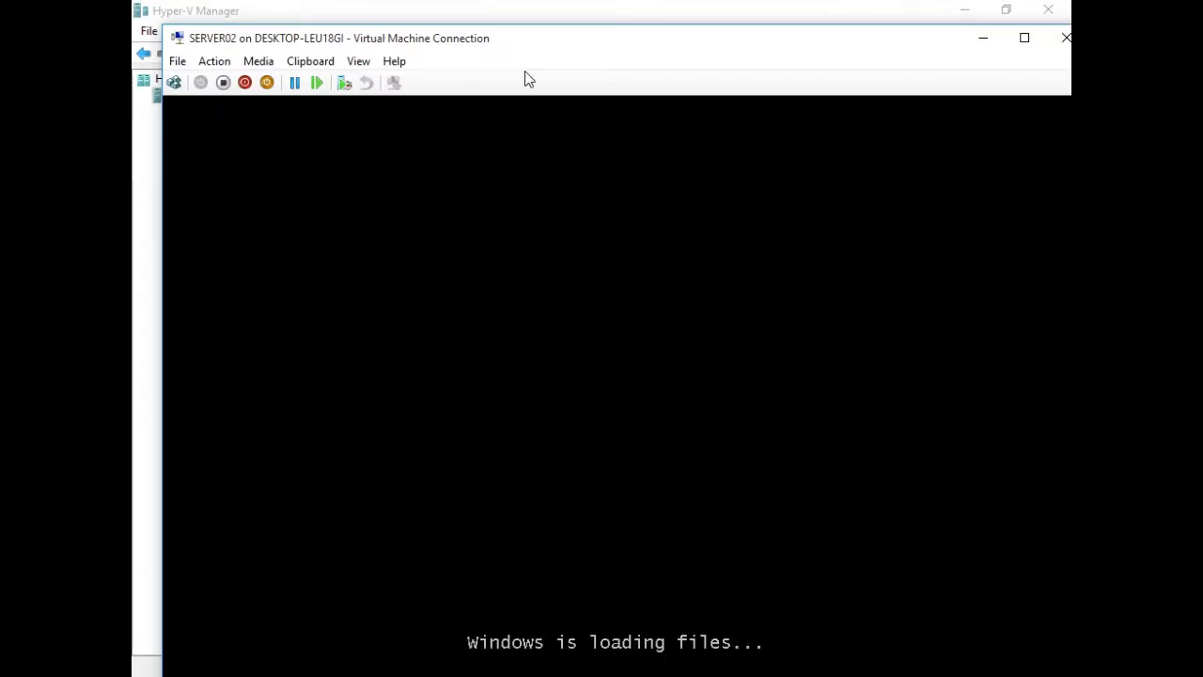
- Move and resize the SERVER02 connection window so the Windows installer screen fits in view
{"action": "left_click_drag", "start_coordinate": [497, 44], "coordinate": [479, 19]}
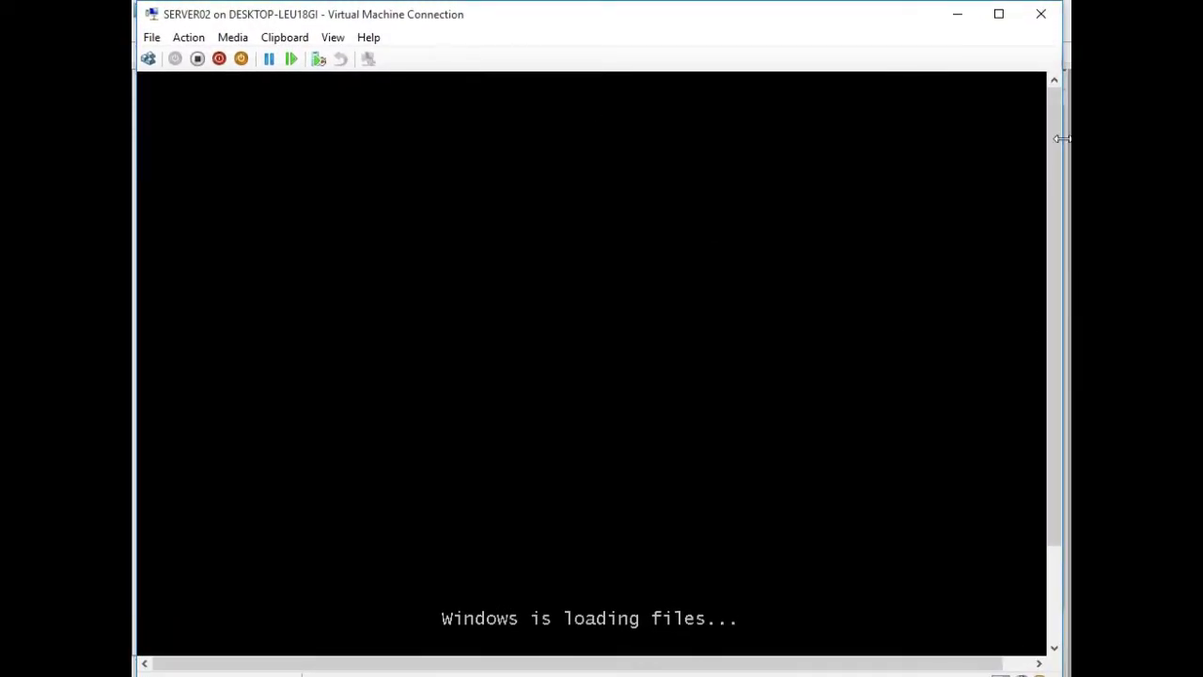
{"action": "left_click_drag", "start_coordinate": [1063, 42], "coordinate": [1011, 43]}
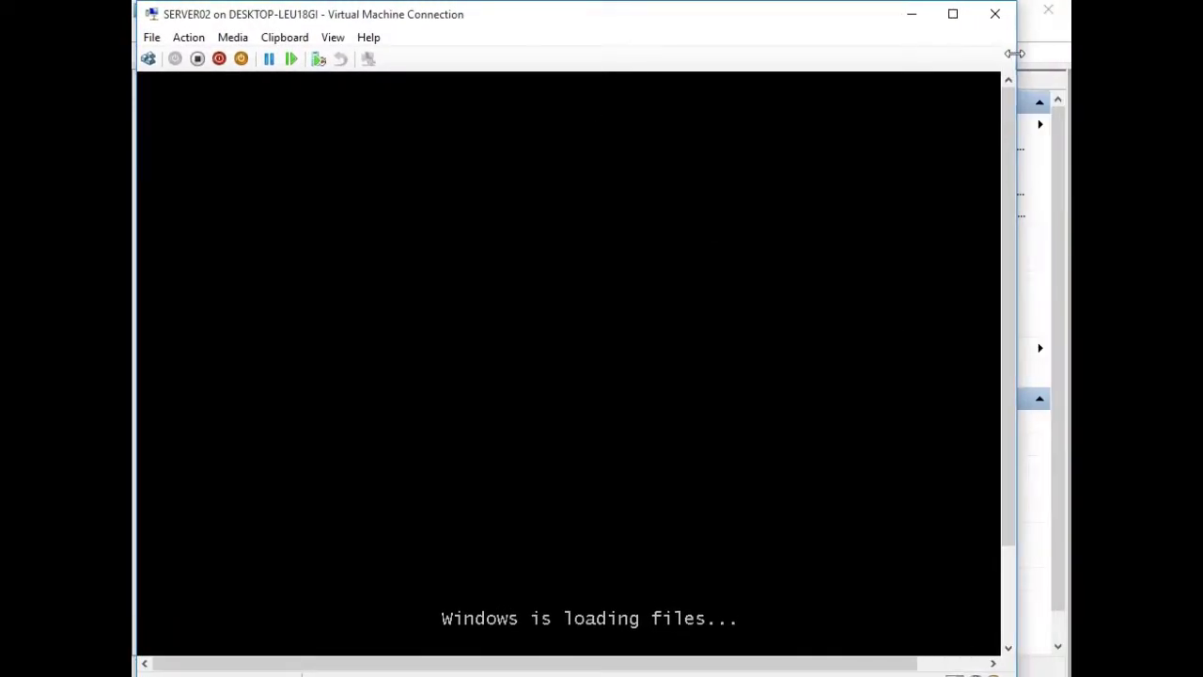
{"action": "left_click_drag", "start_coordinate": [874, 1], "coordinate": [873, 92]}
{"action": "left_click_drag", "start_coordinate": [797, 107], "coordinate": [830, 43]}
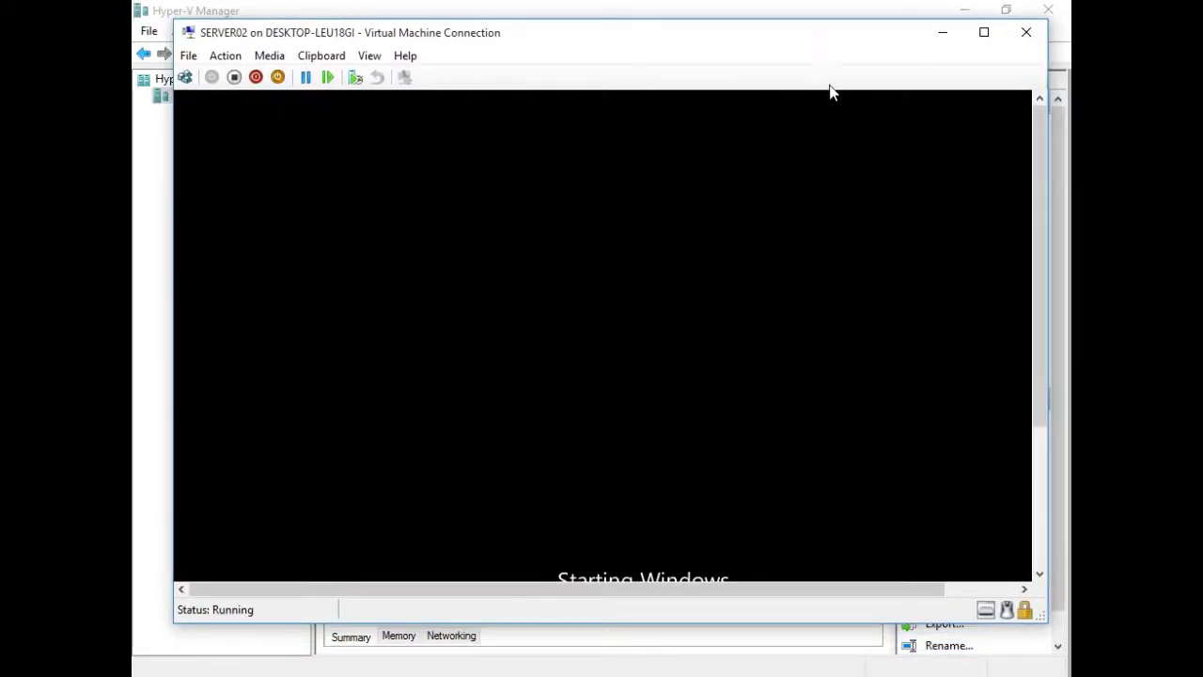
{"action": "left_click_drag", "start_coordinate": [1037, 364], "coordinate": [1039, 451]}
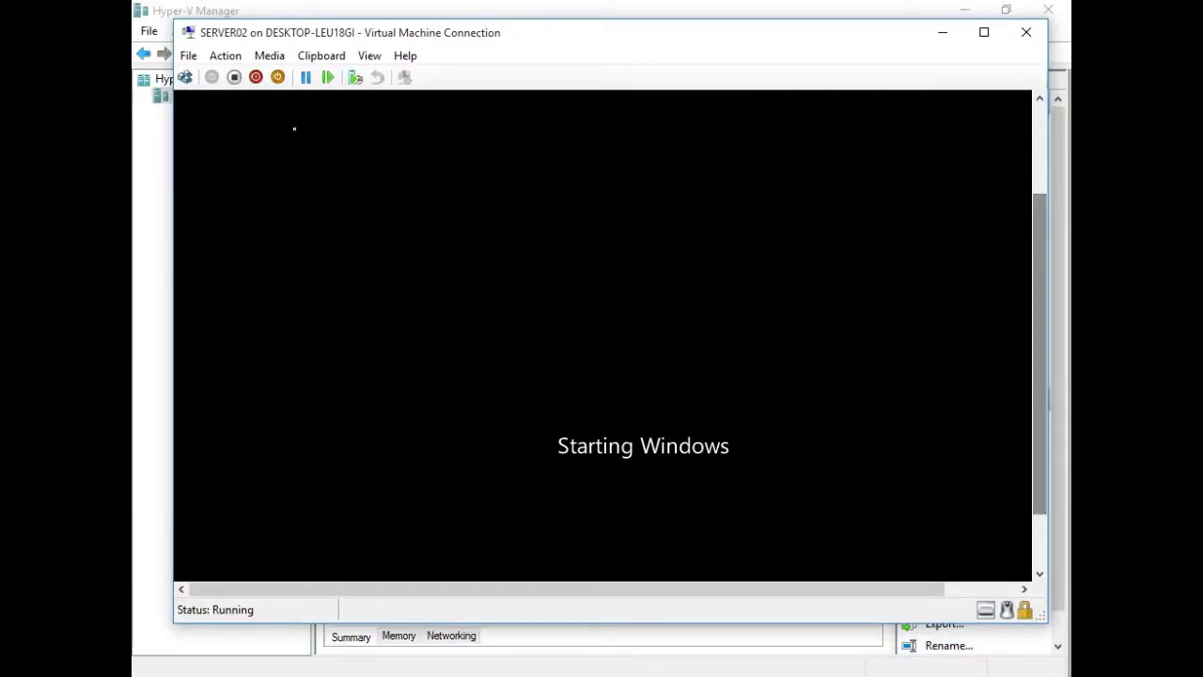
{"action": "left_click", "coordinate": [369, 55]}
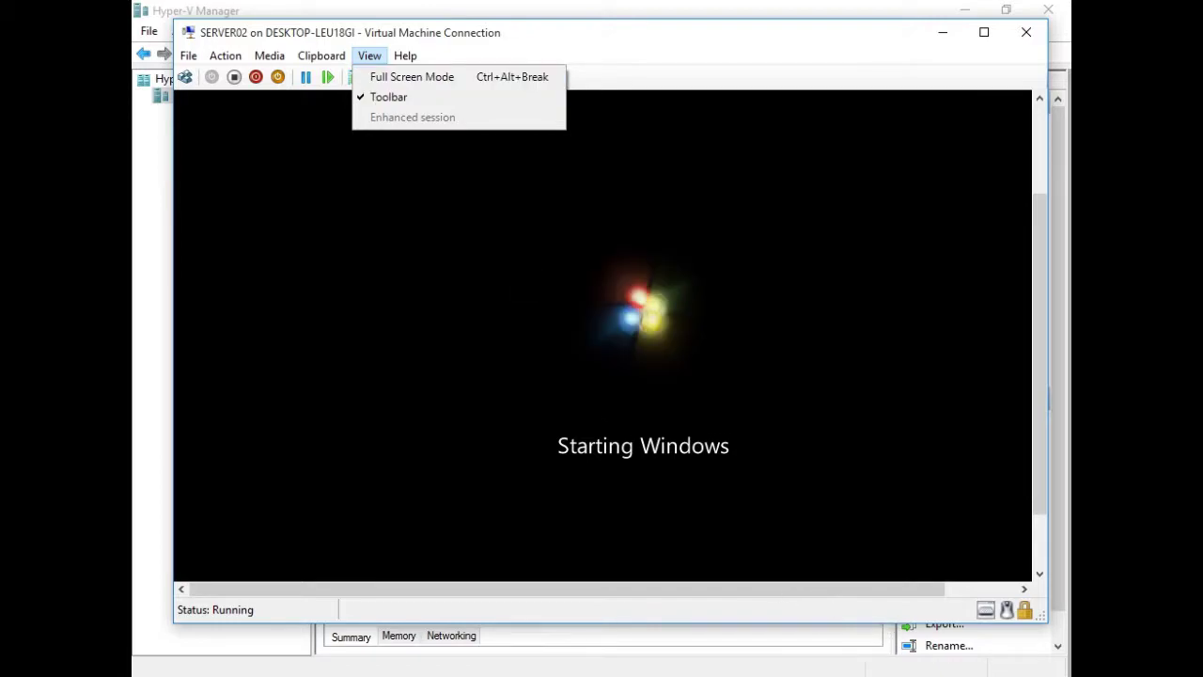
{"action": "left_click", "coordinate": [917, 675]}
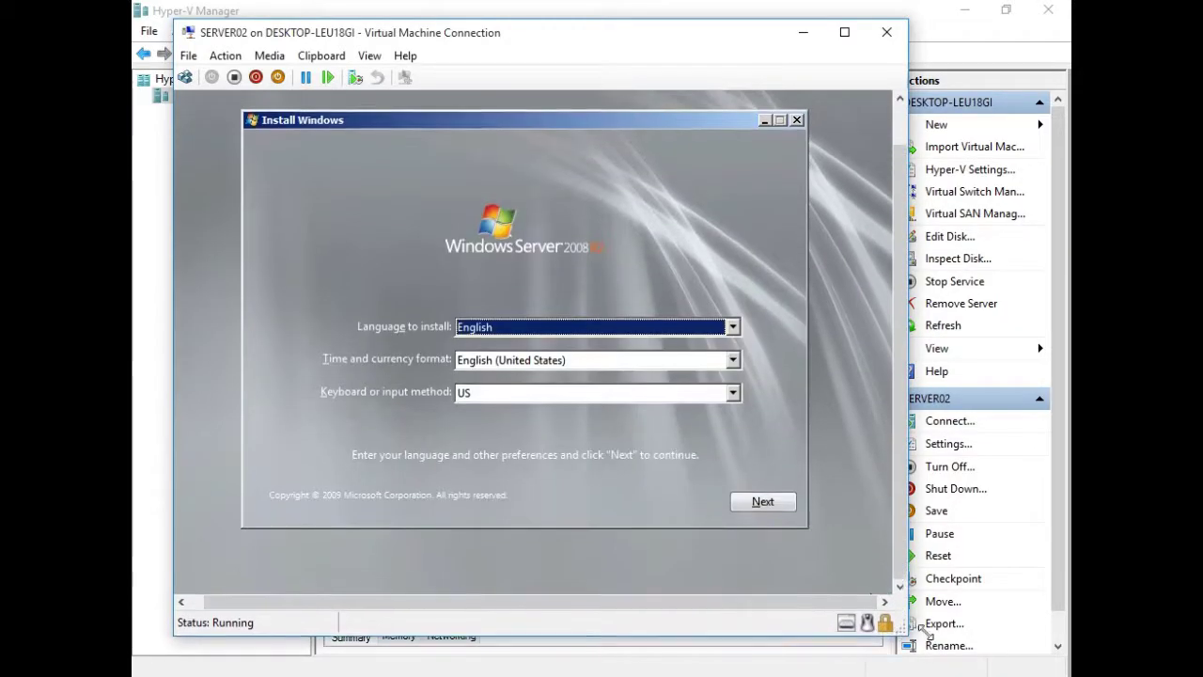
- Set the installer's time and currency format to English (India) and accept the language preferences
{"action": "left_click", "coordinate": [496, 380]}
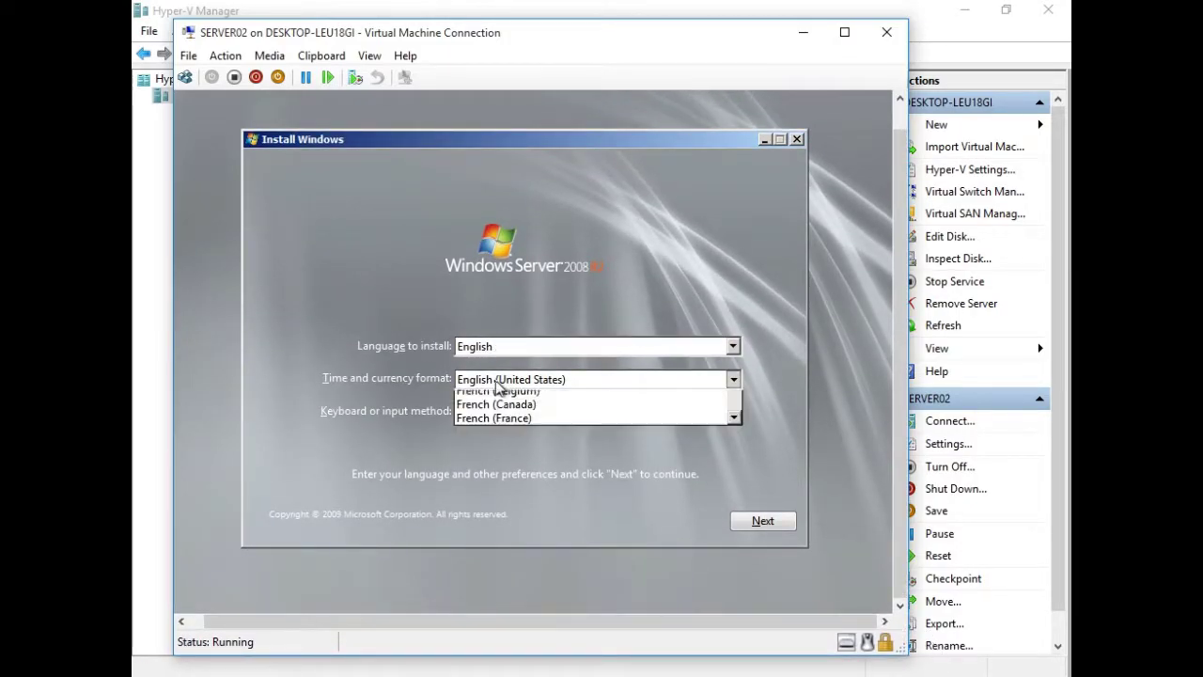
{"action": "scroll", "coordinate": [526, 441], "scroll_direction": "up", "scroll_amount": 7}
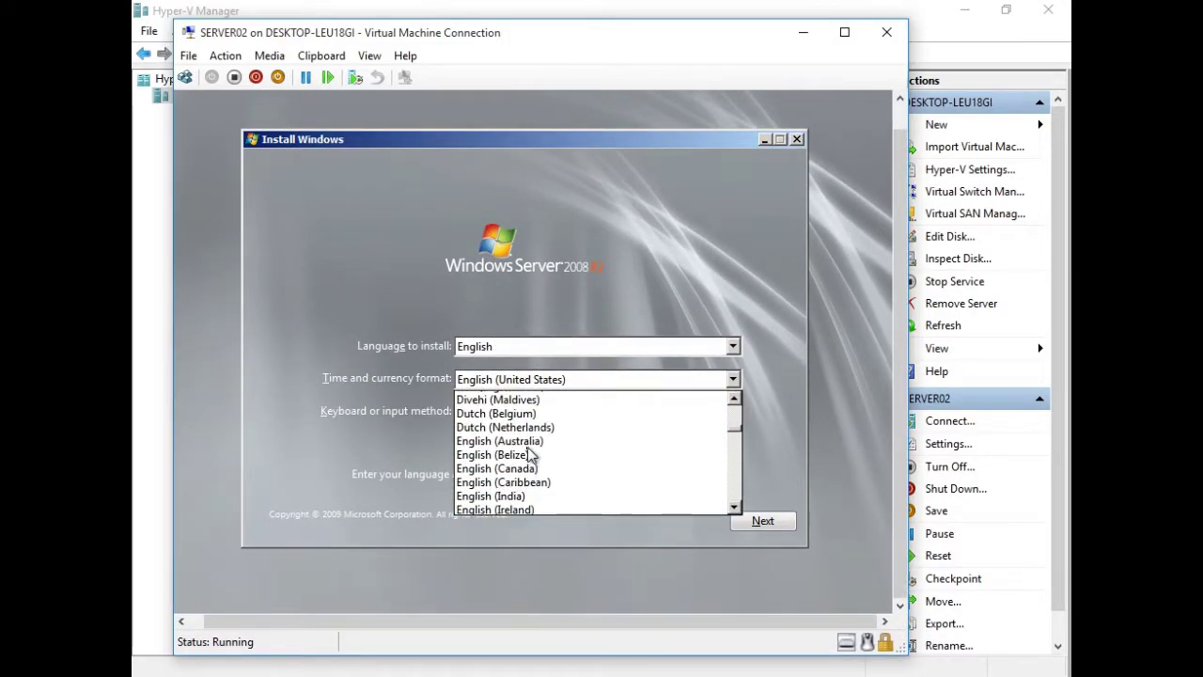
{"action": "scroll", "coordinate": [529, 454], "scroll_direction": "up", "scroll_amount": 2}
{"action": "scroll", "coordinate": [524, 457], "scroll_direction": "down", "scroll_amount": 4}
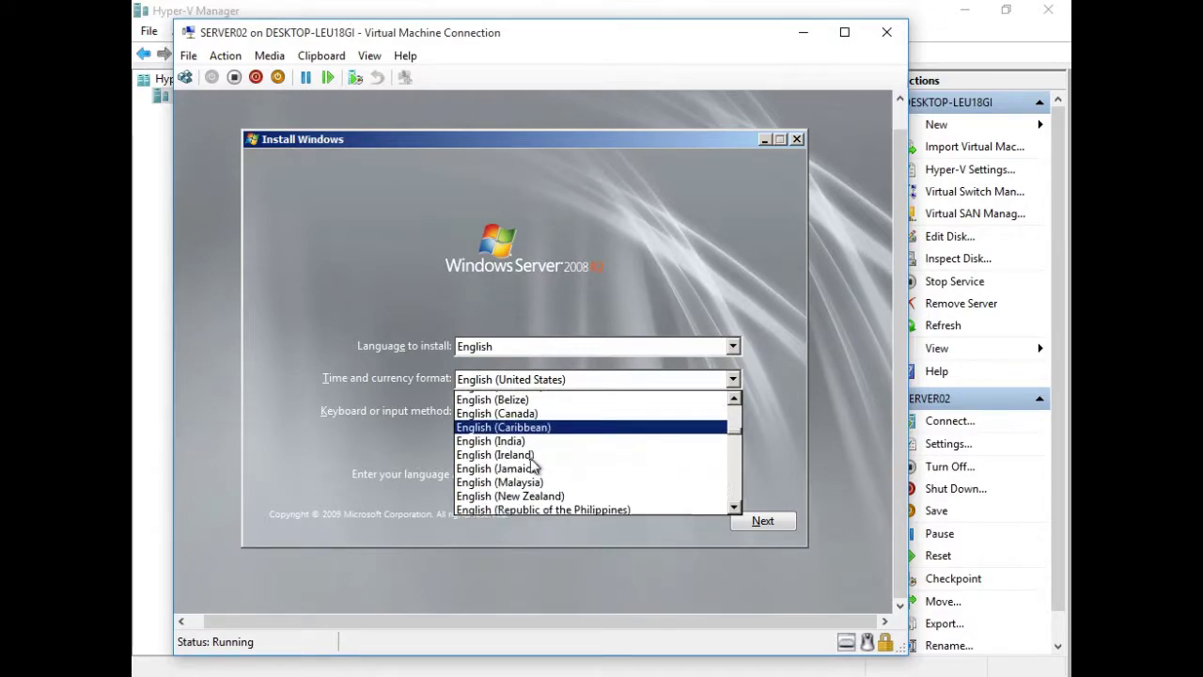
{"action": "left_click", "coordinate": [523, 425]}
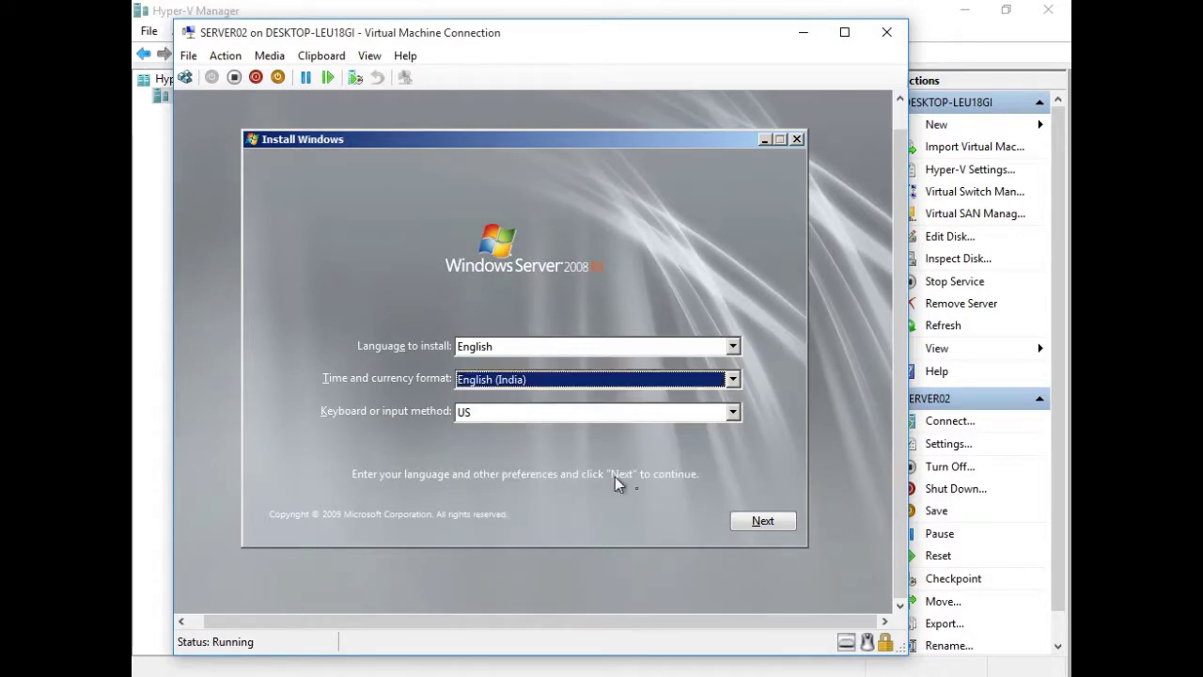
{"action": "left_click", "coordinate": [760, 522]}
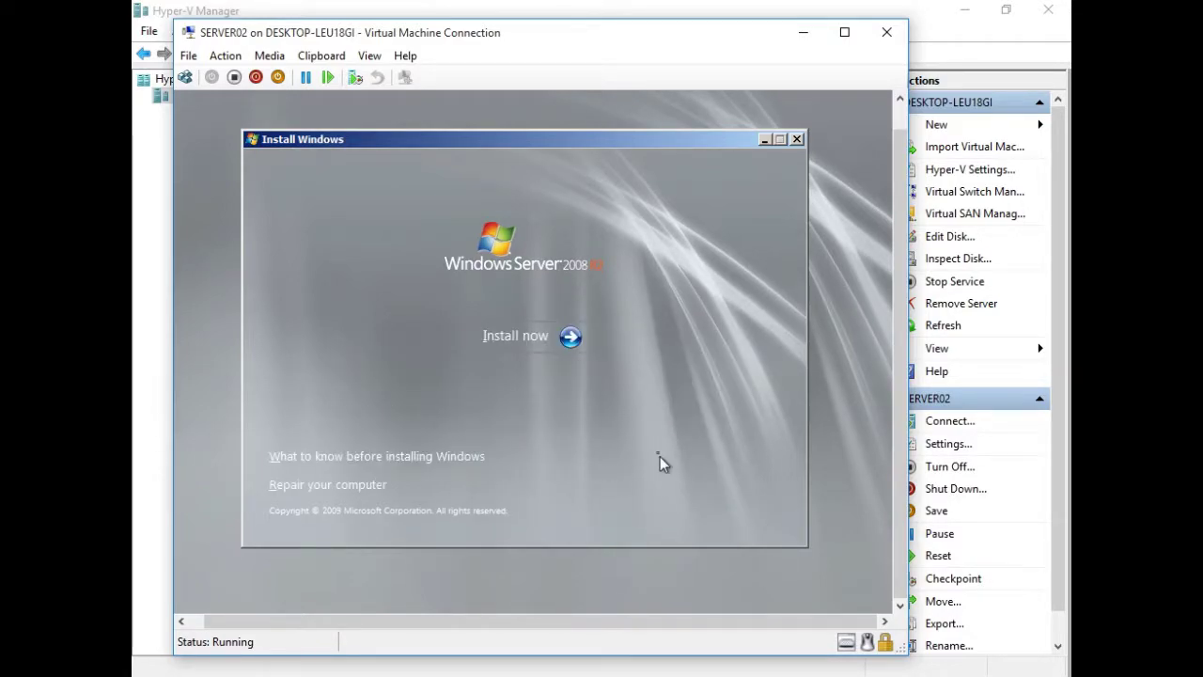
- Start the installation and choose Windows Server 2008 R2 Enterprise (Full Installation) as the operating system
{"action": "left_click", "coordinate": [527, 346]}
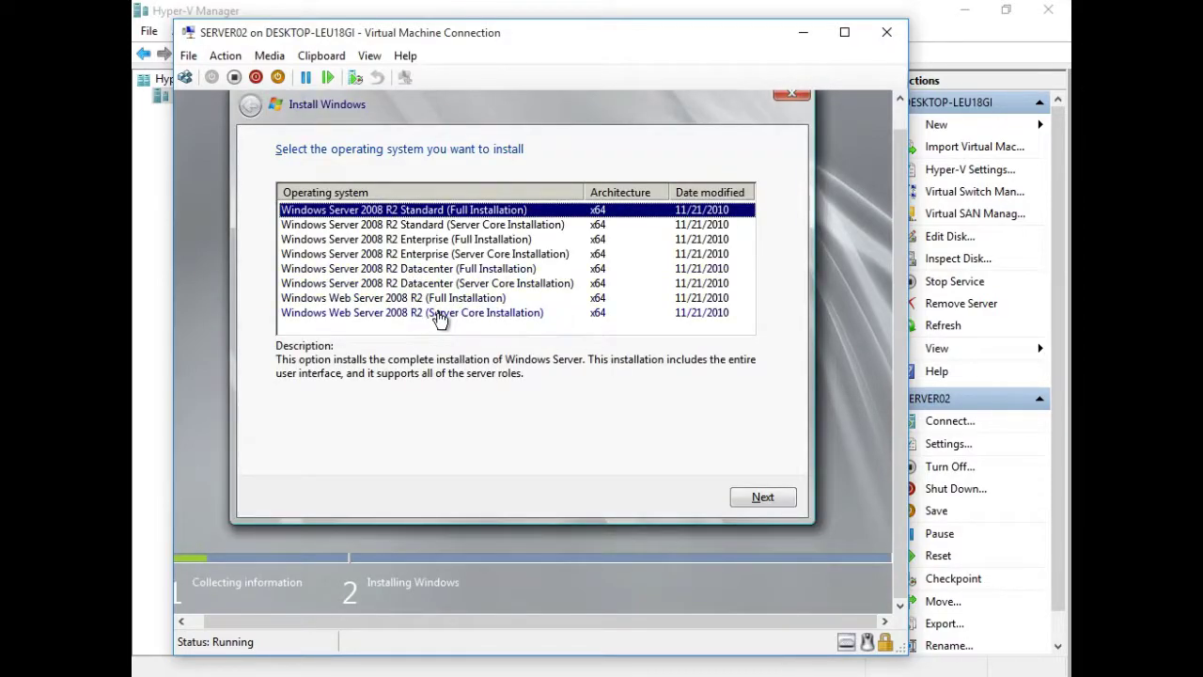
{"action": "left_click", "coordinate": [433, 241]}
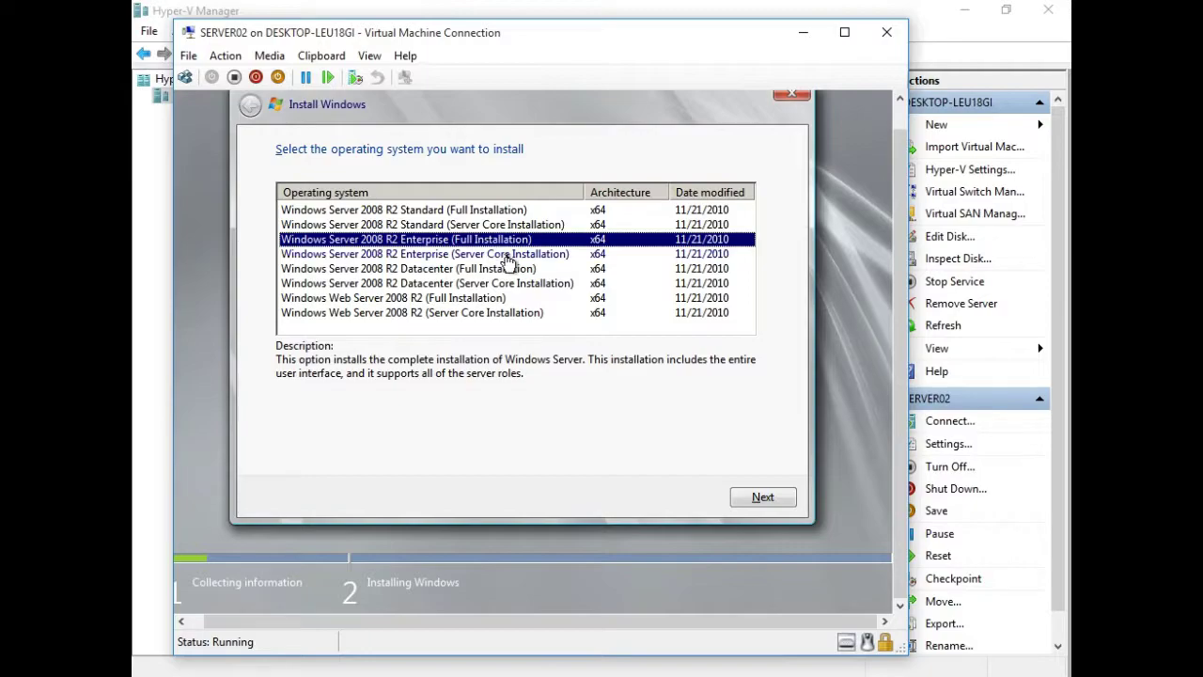
{"action": "left_click", "coordinate": [761, 498]}
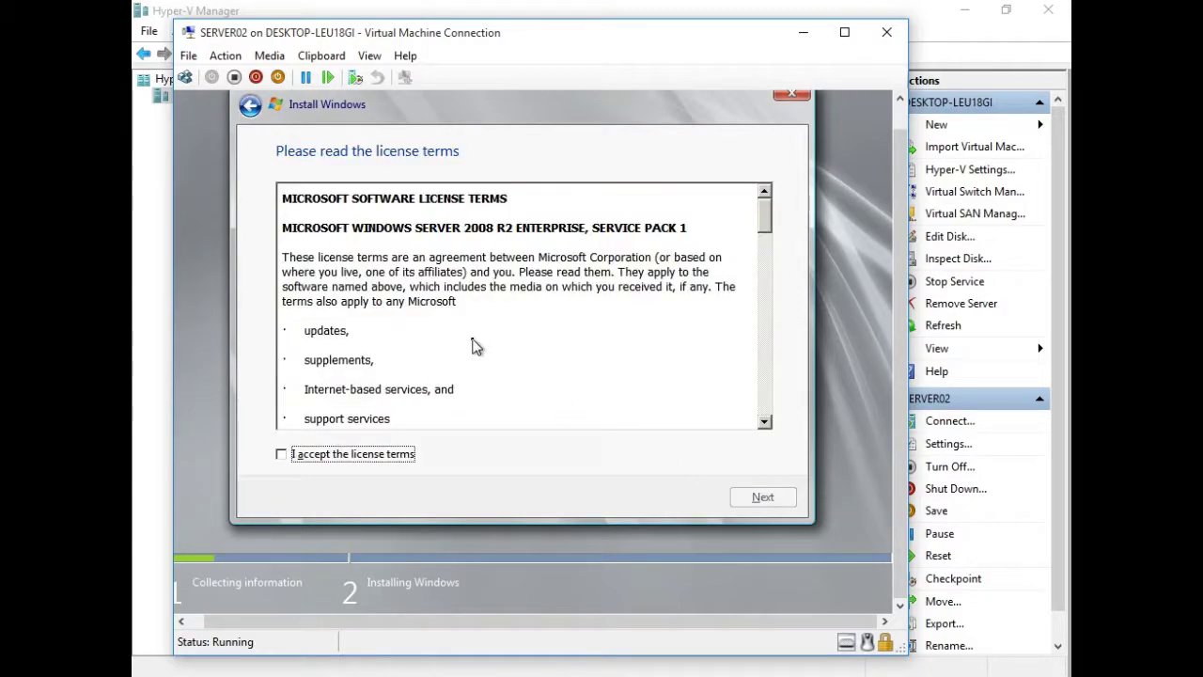
- Accept the license terms and choose the custom installation type
{"action": "left_click", "coordinate": [385, 455]}
{"action": "left_click", "coordinate": [764, 498]}
{"action": "left_click", "coordinate": [516, 327]}
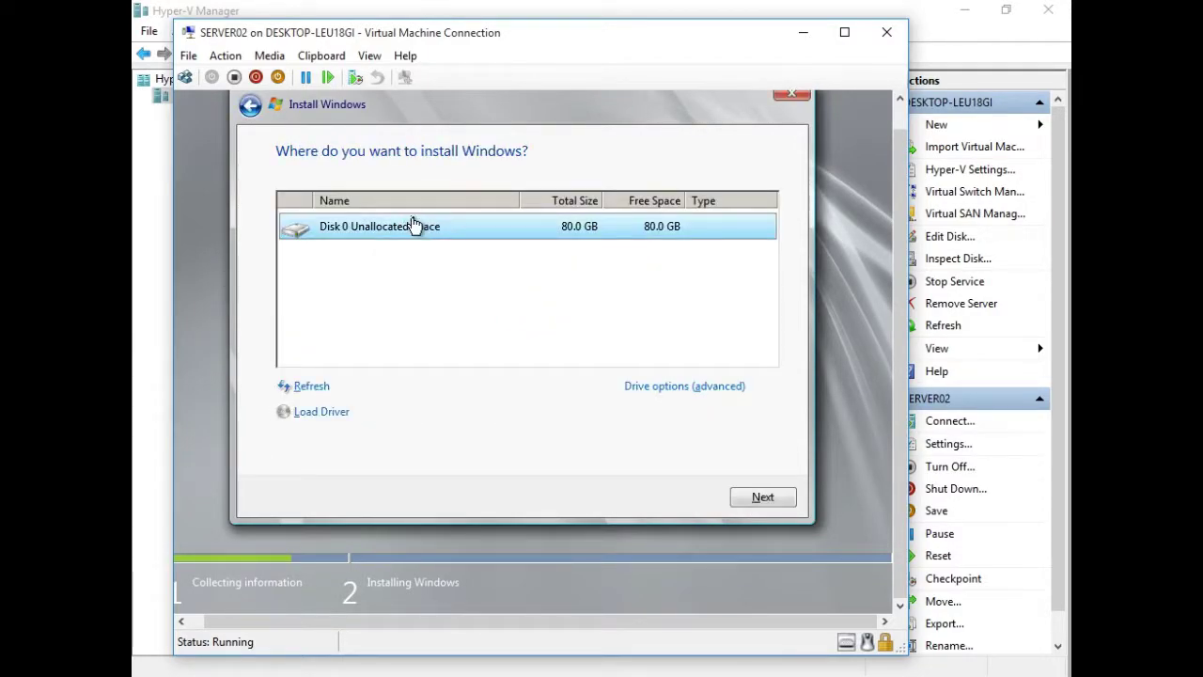
- Create a new partition from all of Disk 0's unallocated space and install Windows on Disk 0 Partition 2
{"action": "left_click", "coordinate": [661, 385]}
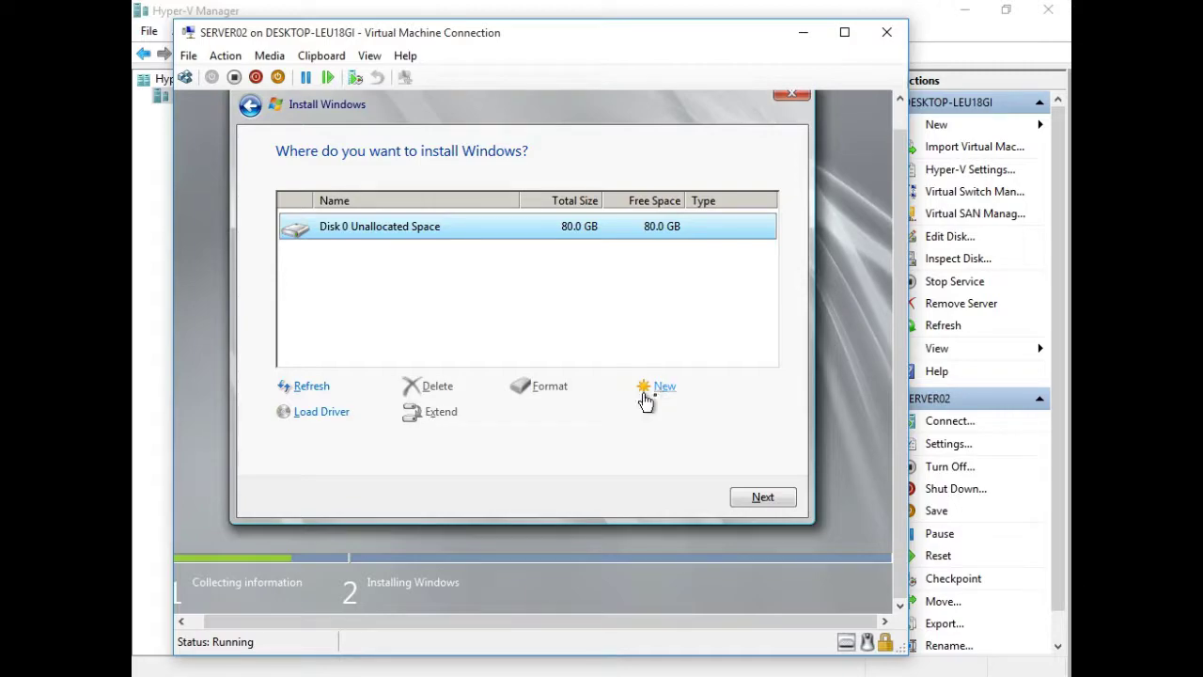
{"action": "left_click", "coordinate": [662, 388]}
{"action": "left_click", "coordinate": [678, 418]}
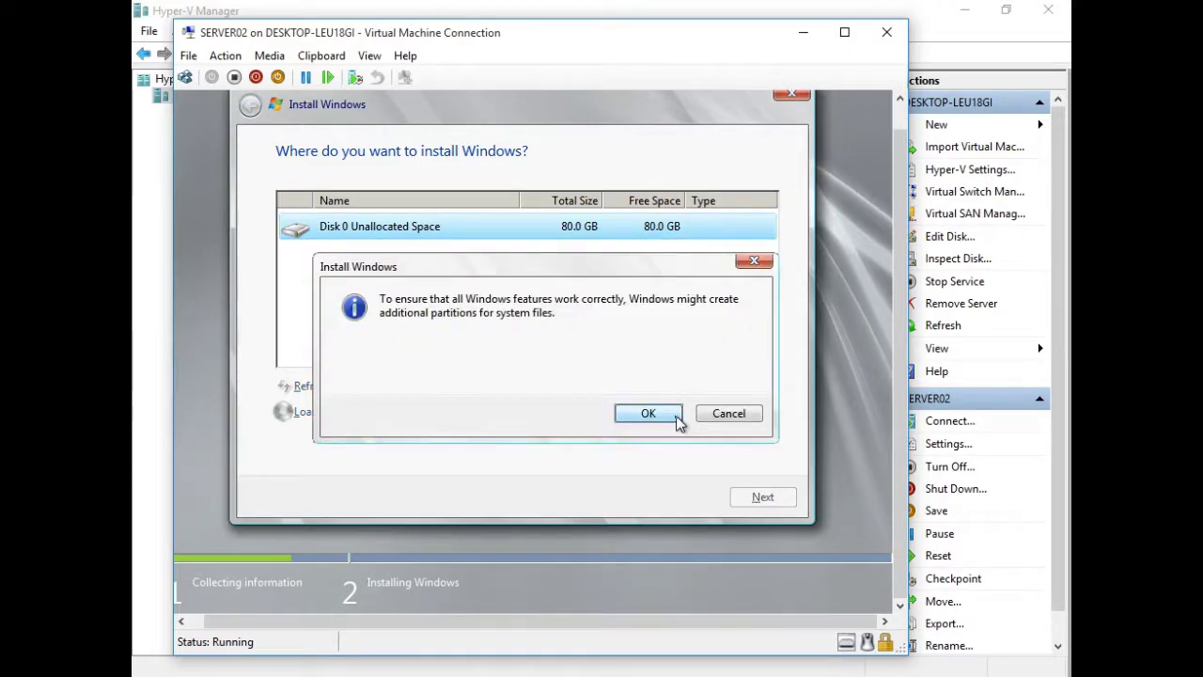
{"action": "left_click", "coordinate": [647, 415]}
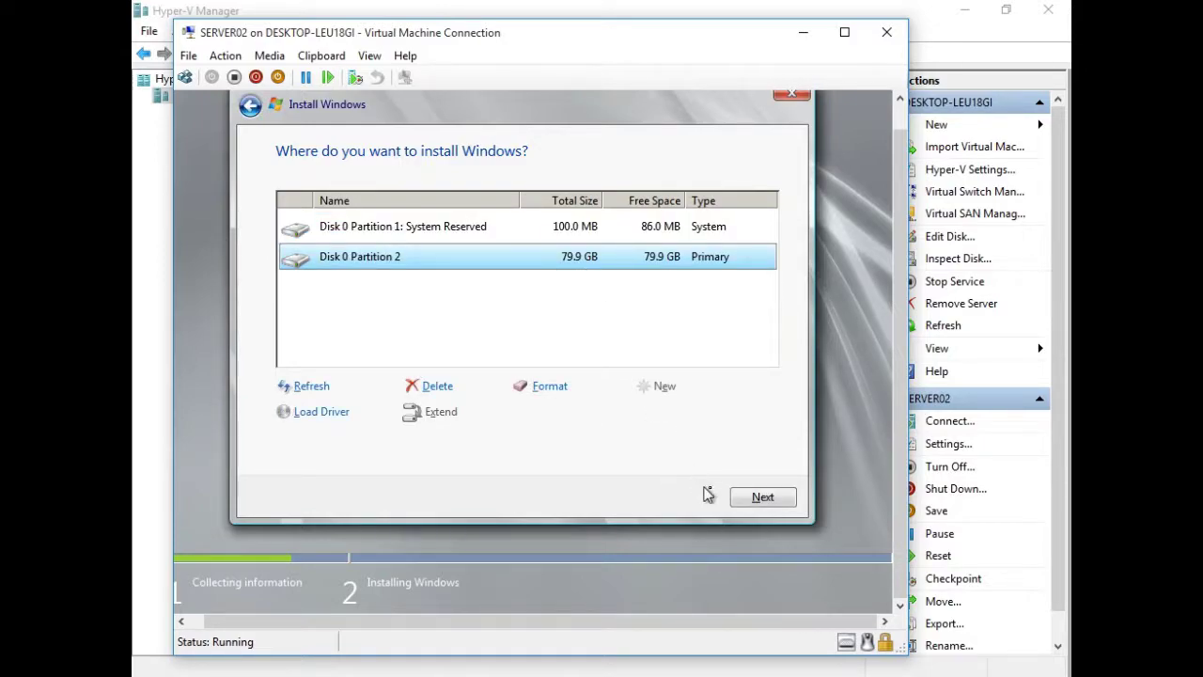
{"action": "left_click", "coordinate": [762, 498]}
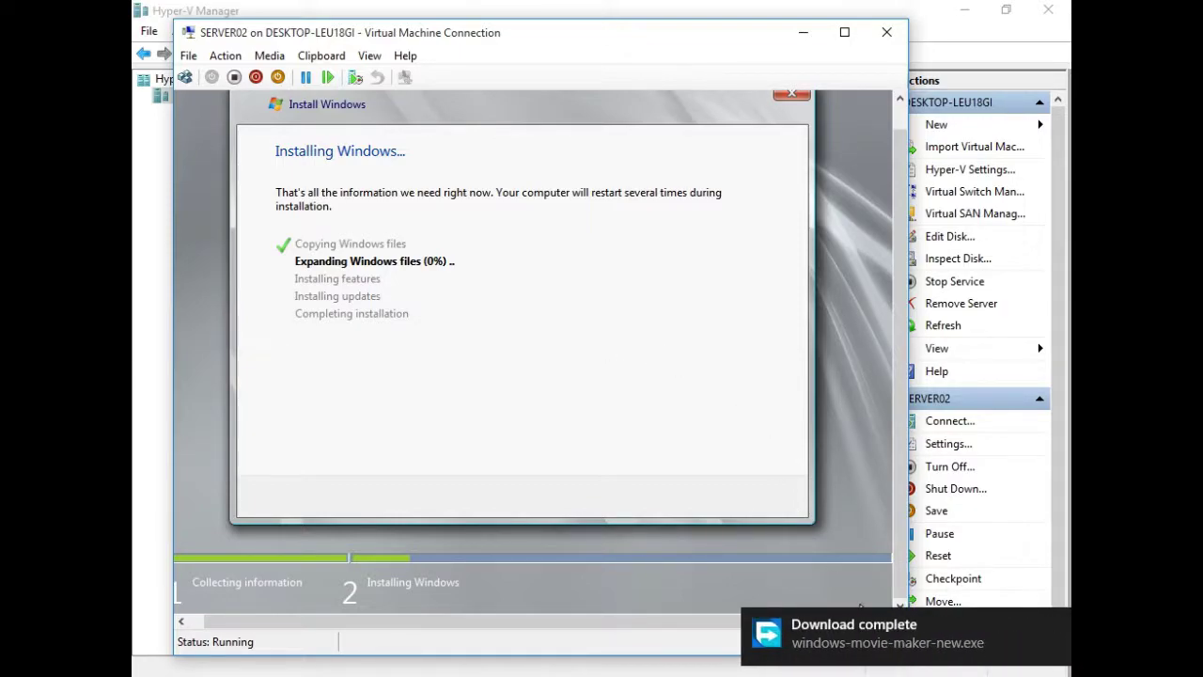
- Restart the virtual machine so Windows setup continues, and reposition its connection window
{"action": "left_click", "coordinate": [1050, 627]}
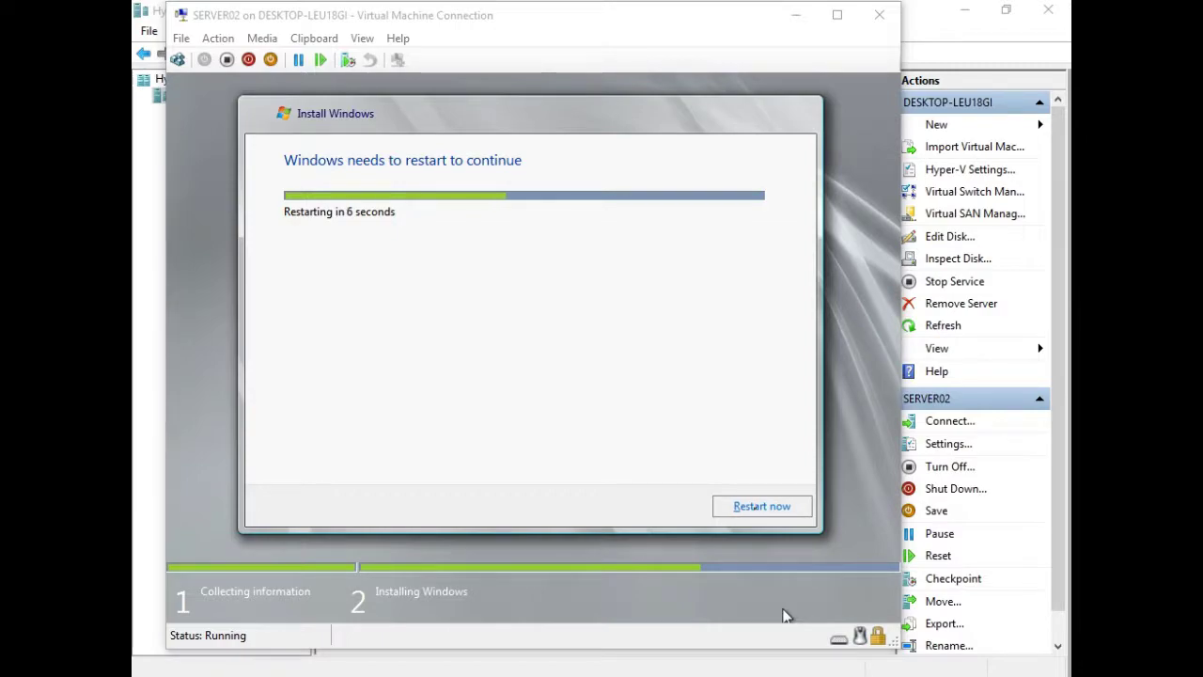
{"action": "left_click", "coordinate": [757, 512]}
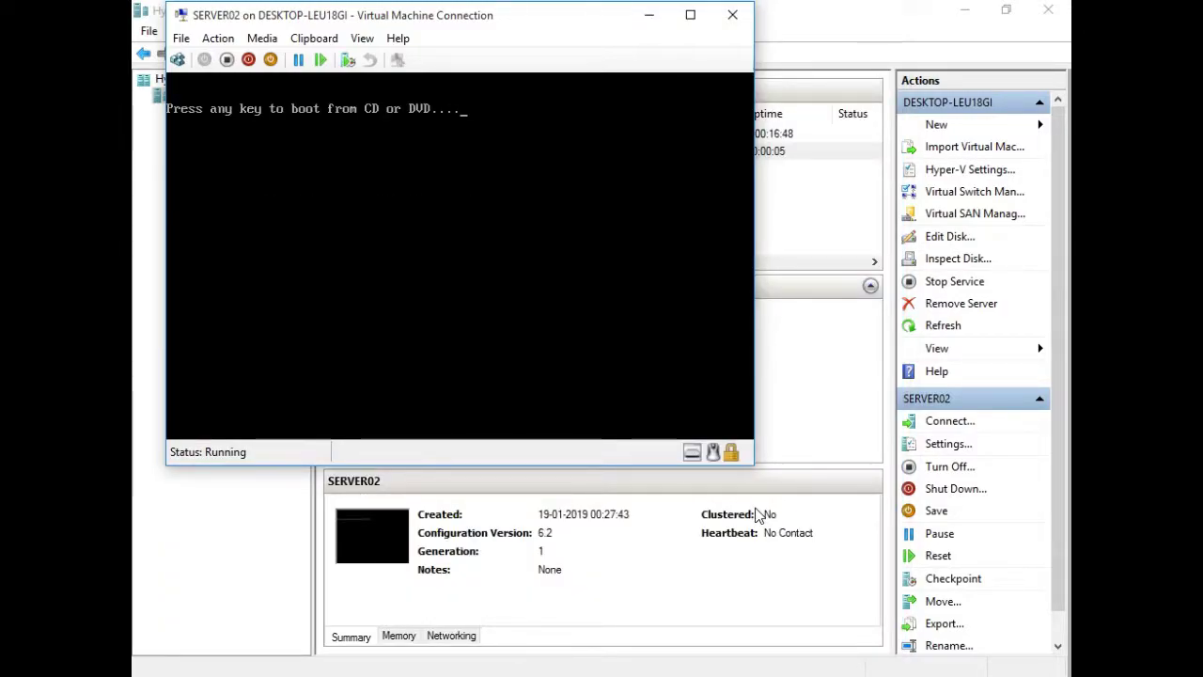
{"action": "key", "text": "Return"}
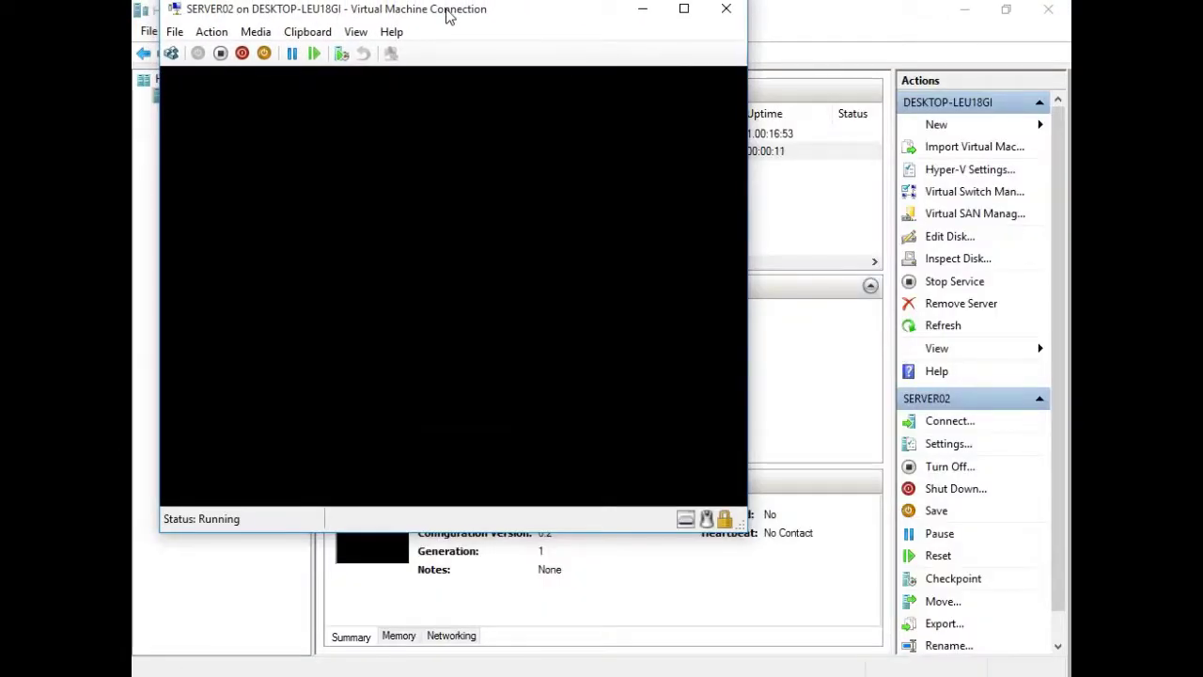
{"action": "left_click_drag", "start_coordinate": [448, 16], "coordinate": [429, 22]}
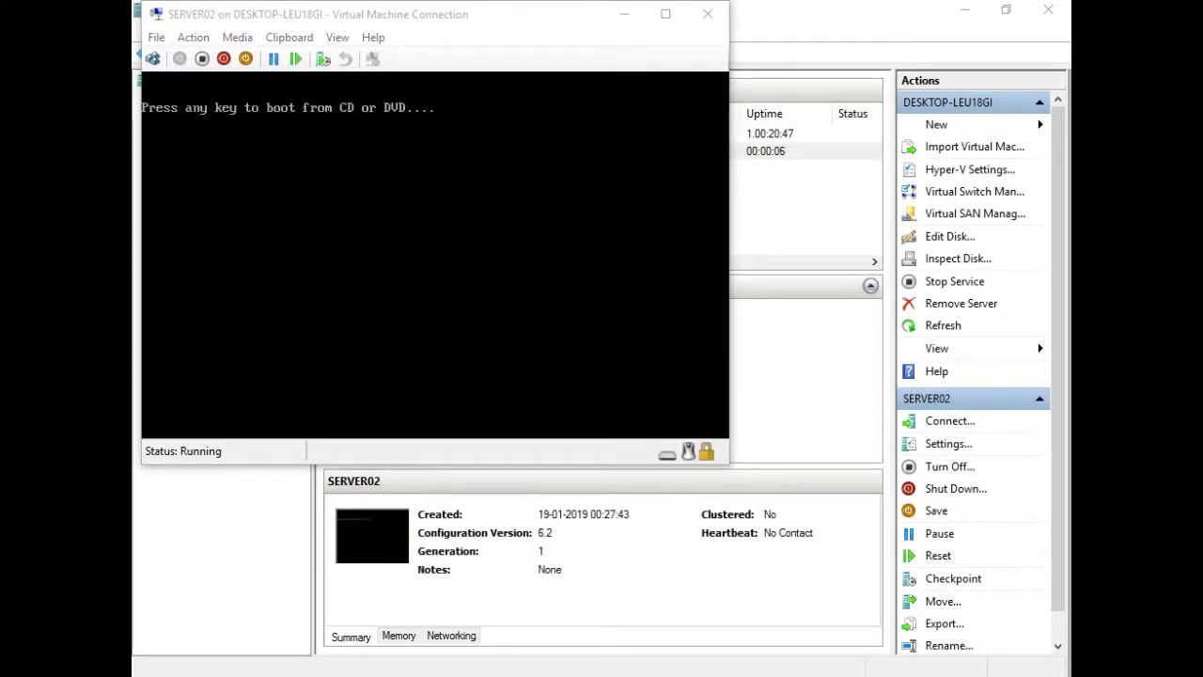
{"action": "key", "text": "Return"}
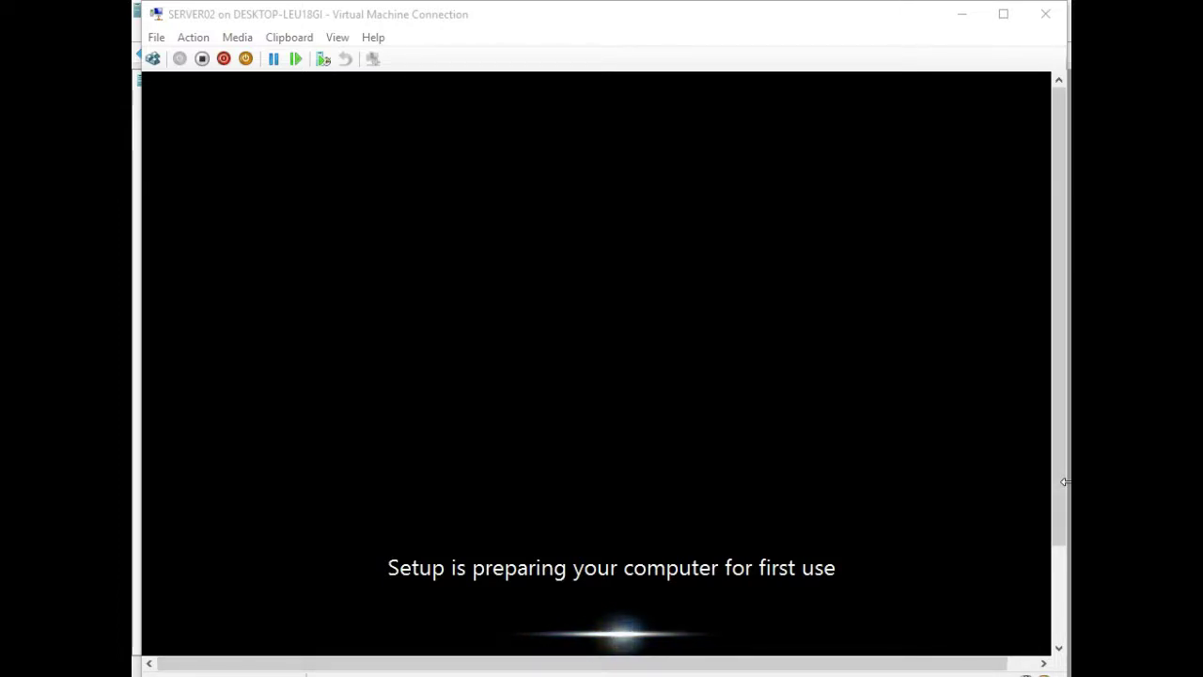
- Set and confirm a new Administrator password for the first logon, and proceed to the desktop
{"action": "left_click_drag", "start_coordinate": [1053, 491], "coordinate": [1062, 601]}
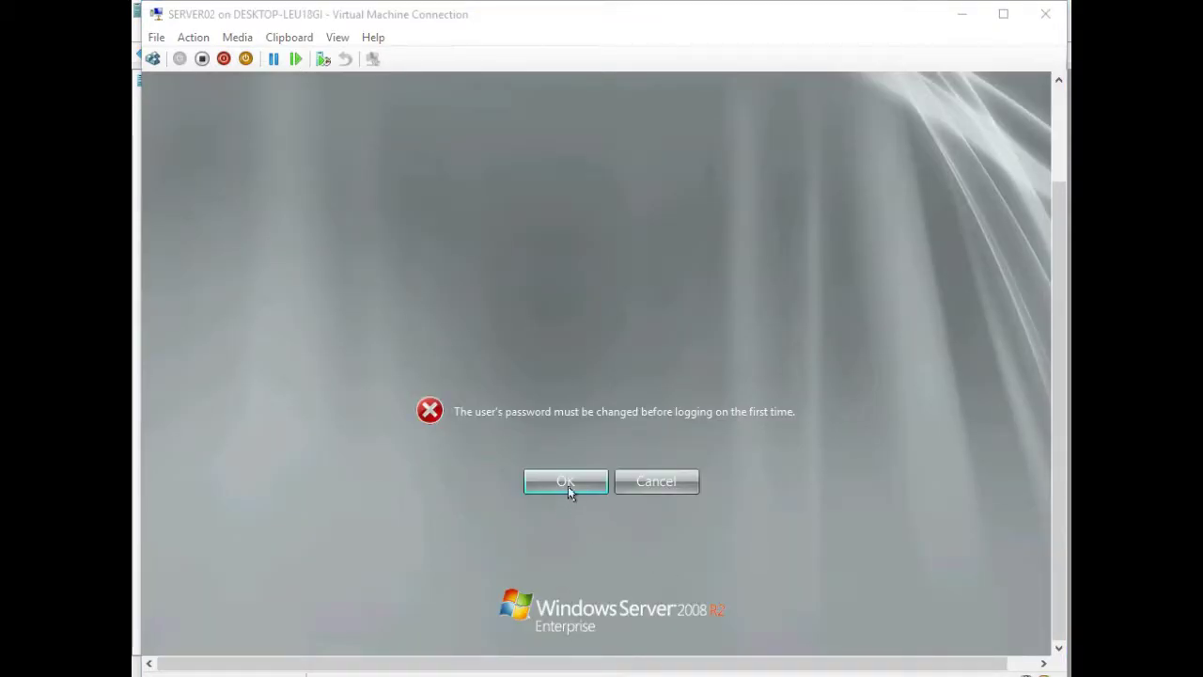
{"action": "left_click", "coordinate": [567, 484]}
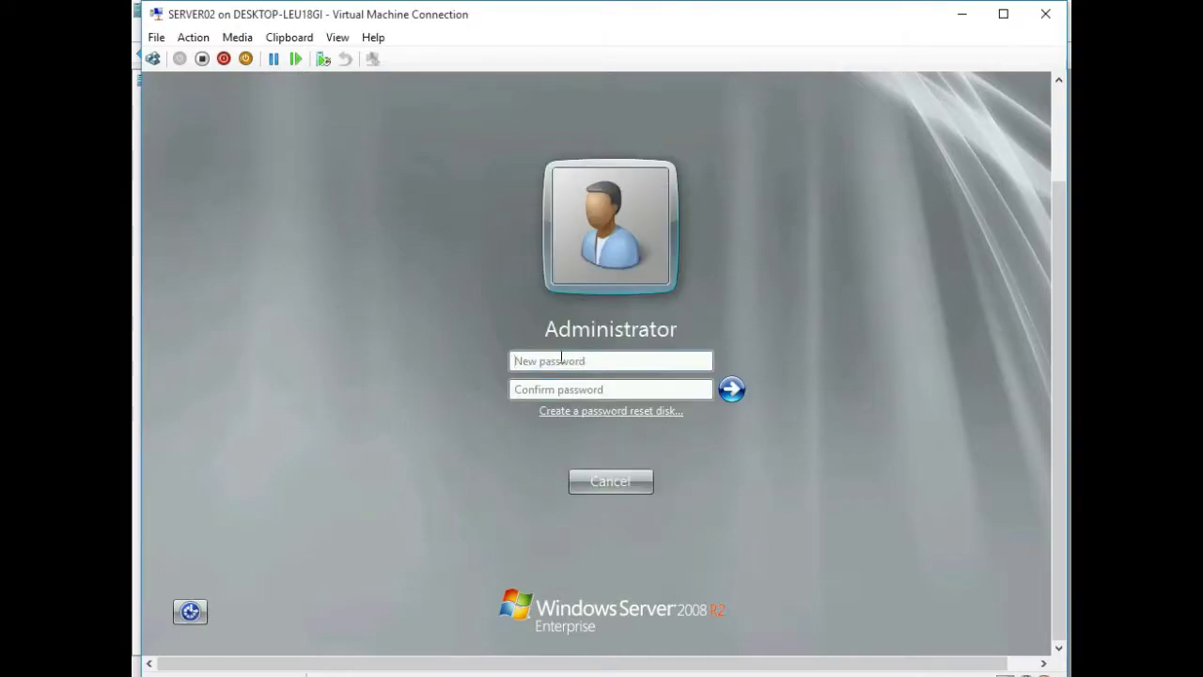
{"action": "type", "text": "•••••••"}
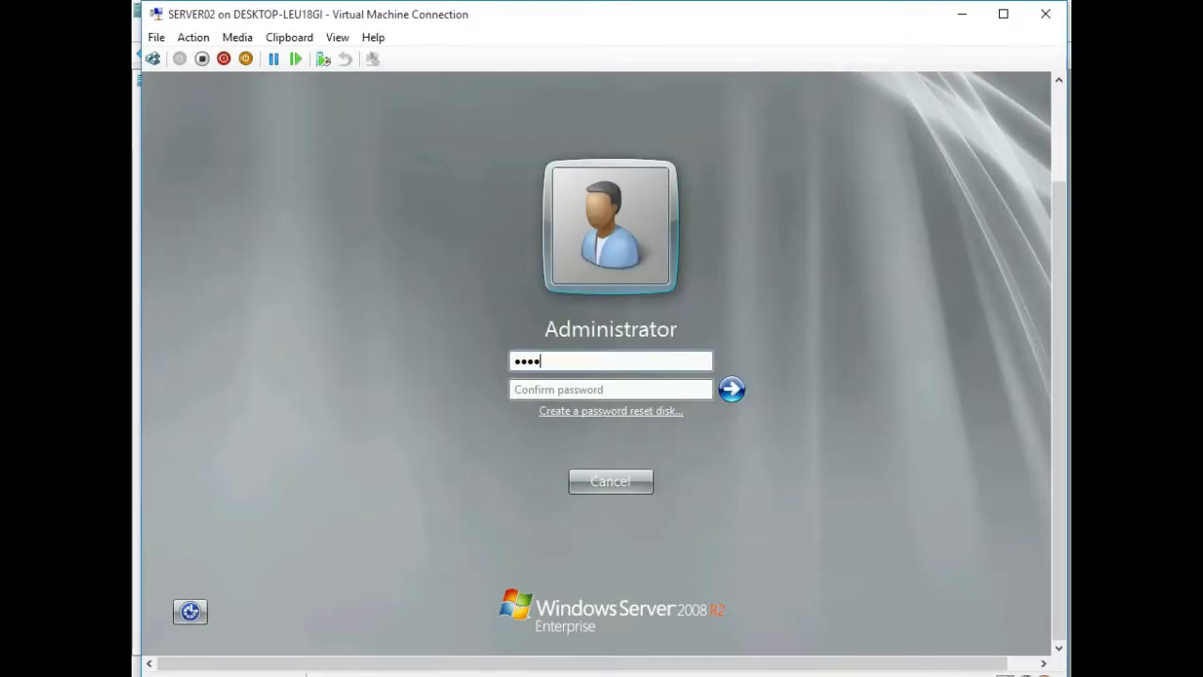
{"action": "type", "text": "••"}
{"action": "key", "text": "Tab"}
{"action": "type", "text": "•••••••••"}
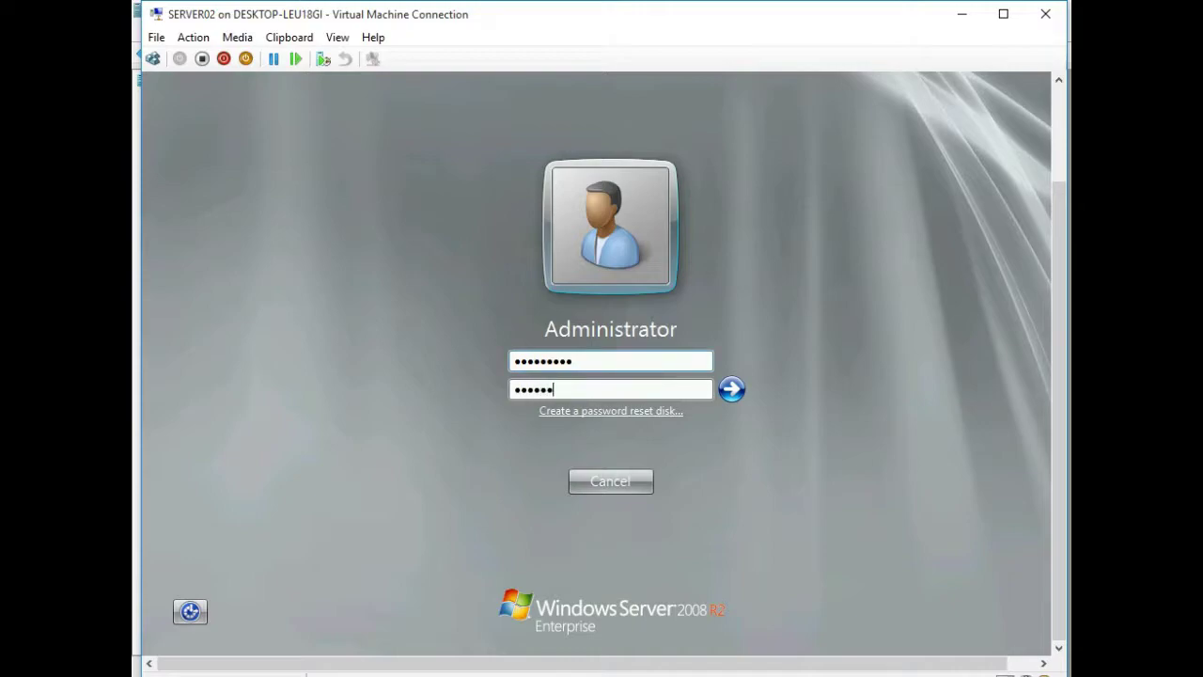
{"action": "key", "text": "Return"}
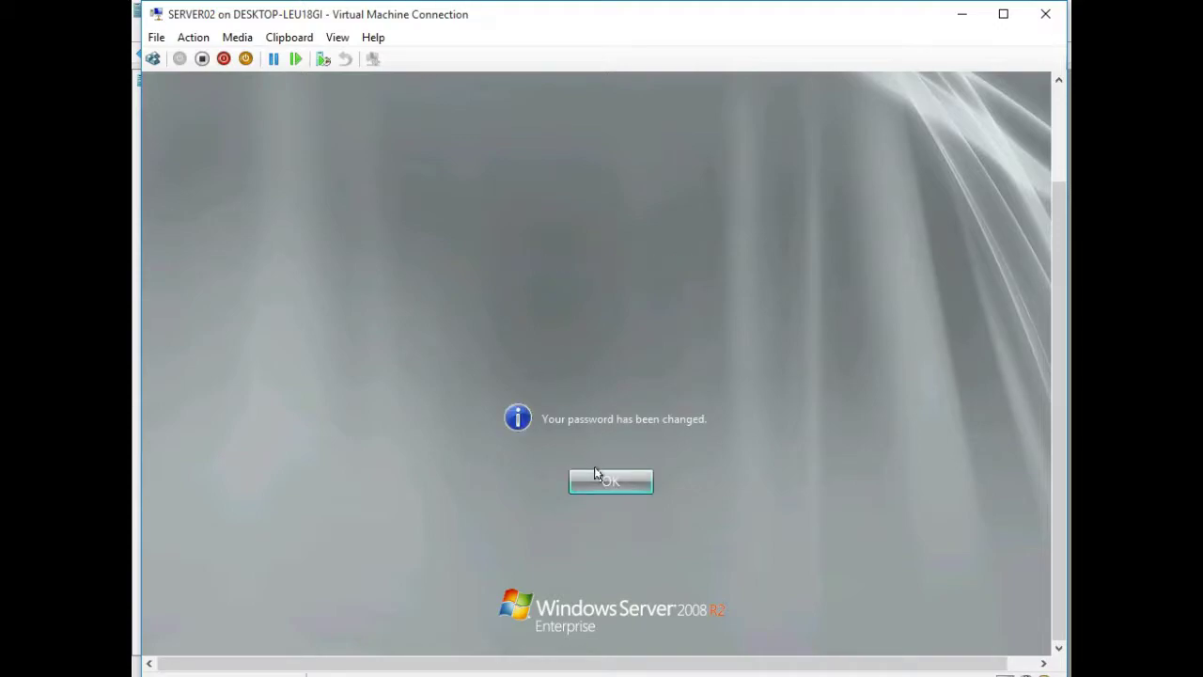
{"action": "key", "text": "Return"}
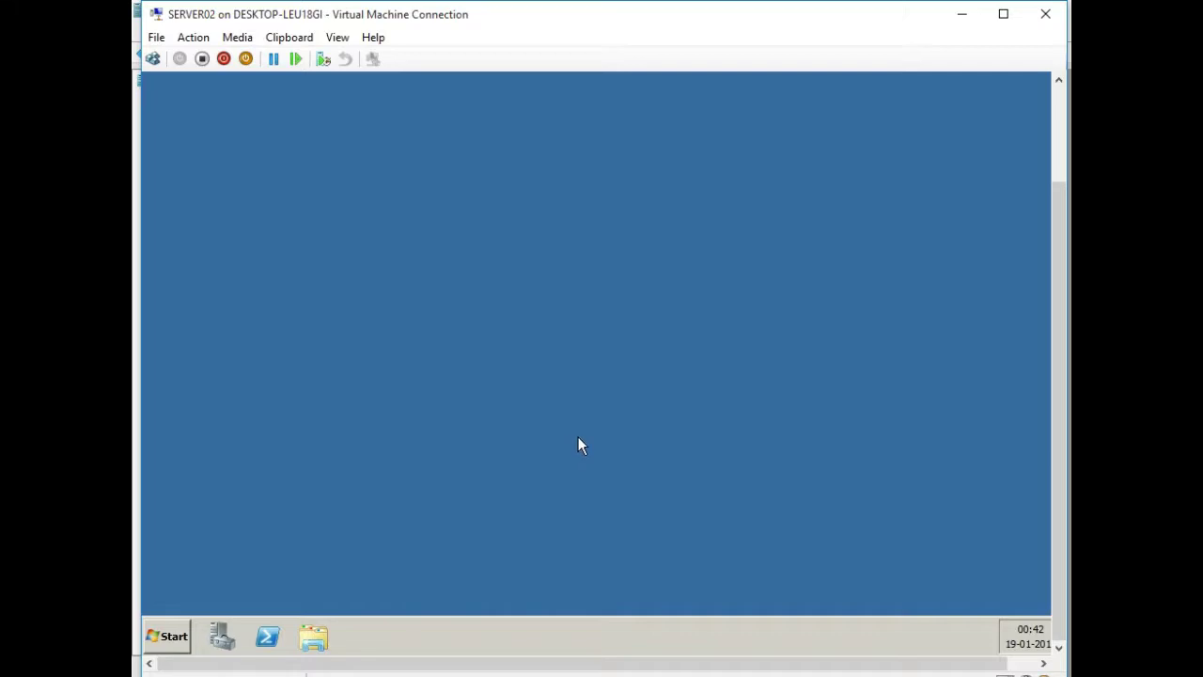
- Refresh the server's desktop and switch the SERVER02 connection to full screen
{"action": "right_click", "coordinate": [449, 241]}
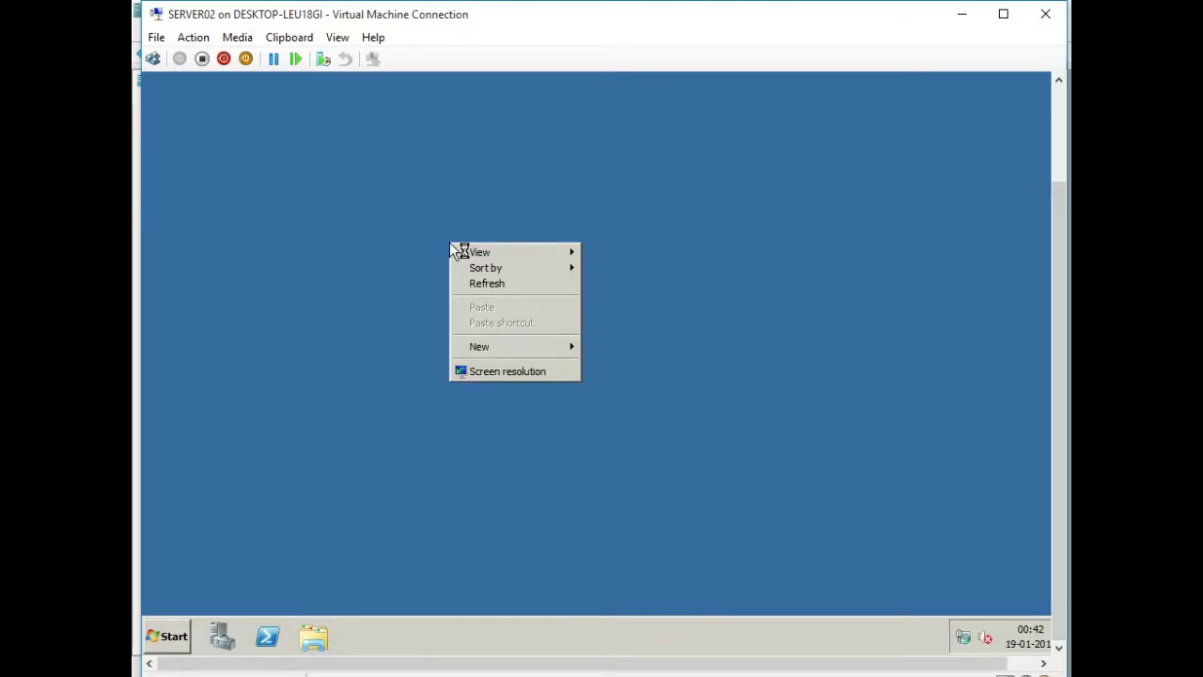
{"action": "left_click", "coordinate": [485, 283]}
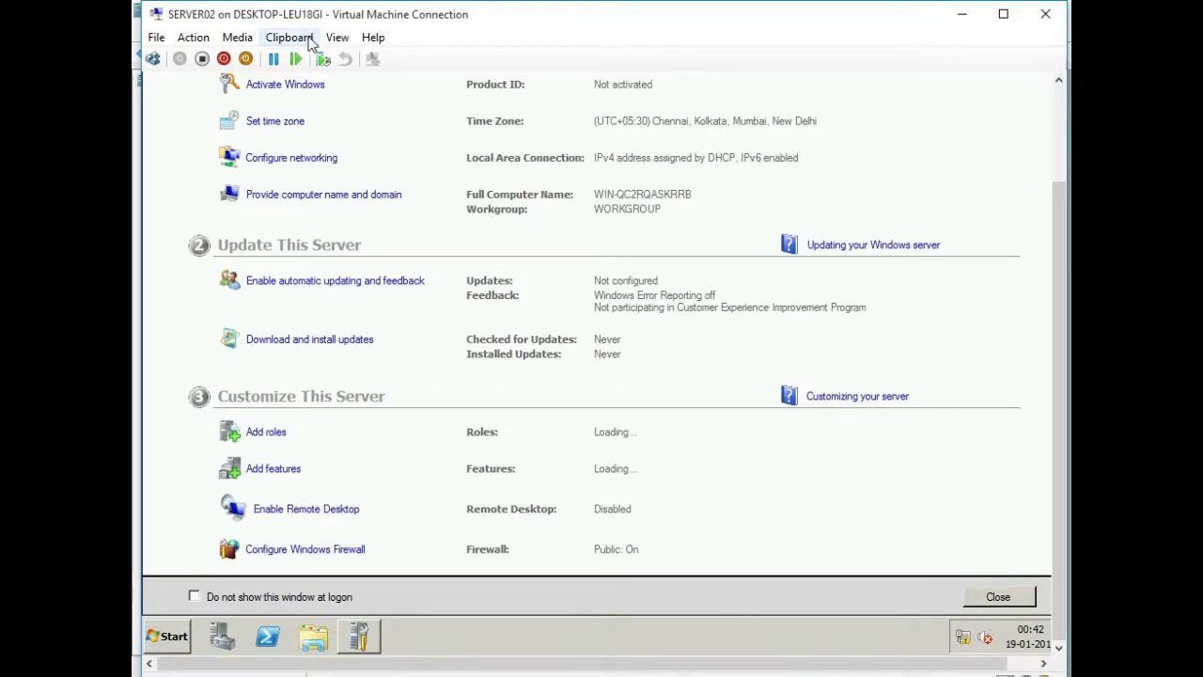
{"action": "left_click", "coordinate": [338, 37]}
{"action": "left_click", "coordinate": [380, 58]}
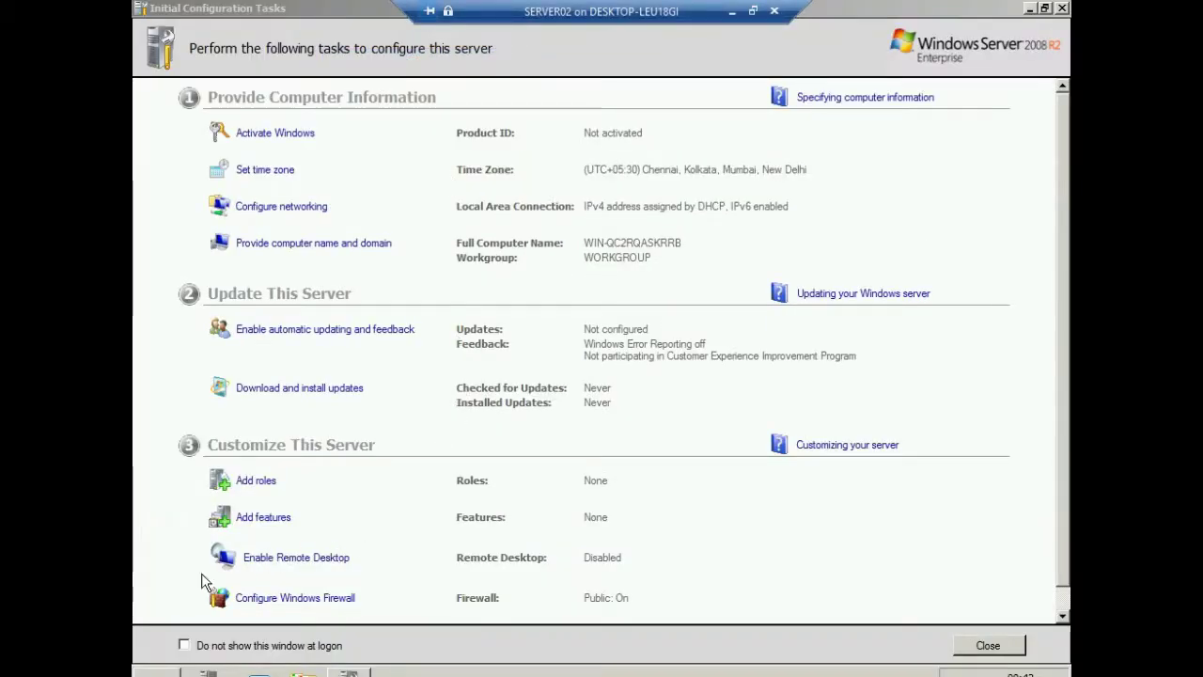
- Stop Initial Configuration Tasks and Server Manager from showing at logon, and close both windows
{"action": "left_click", "coordinate": [184, 646]}
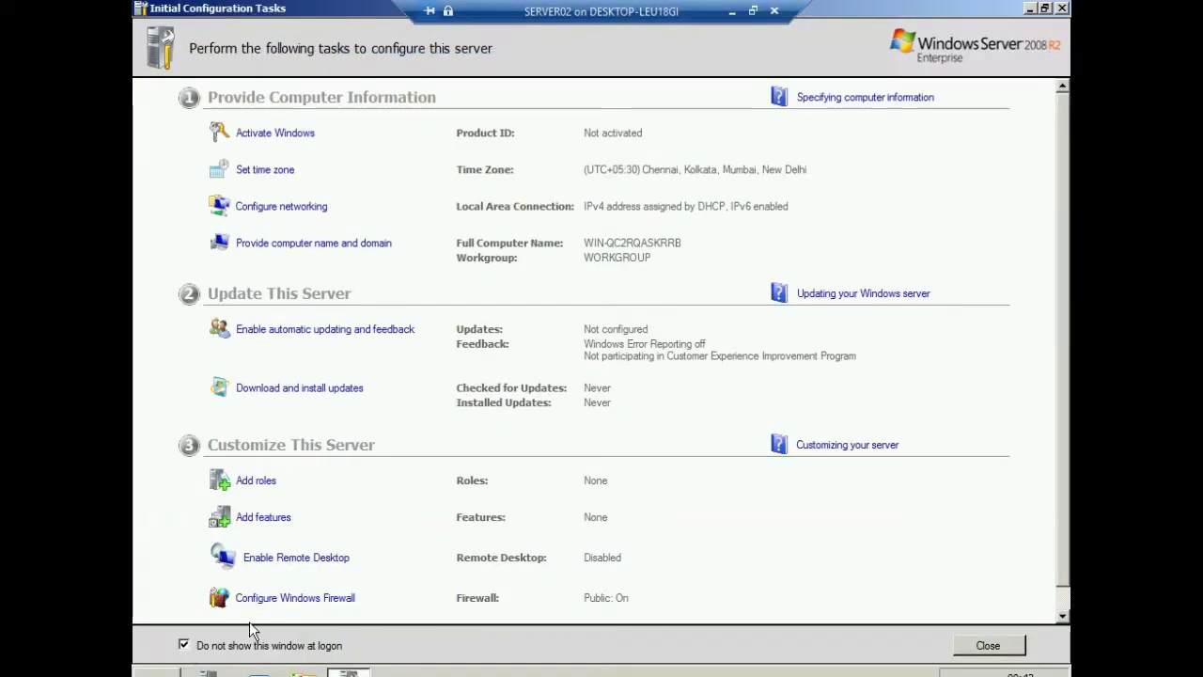
{"action": "left_click", "coordinate": [986, 645]}
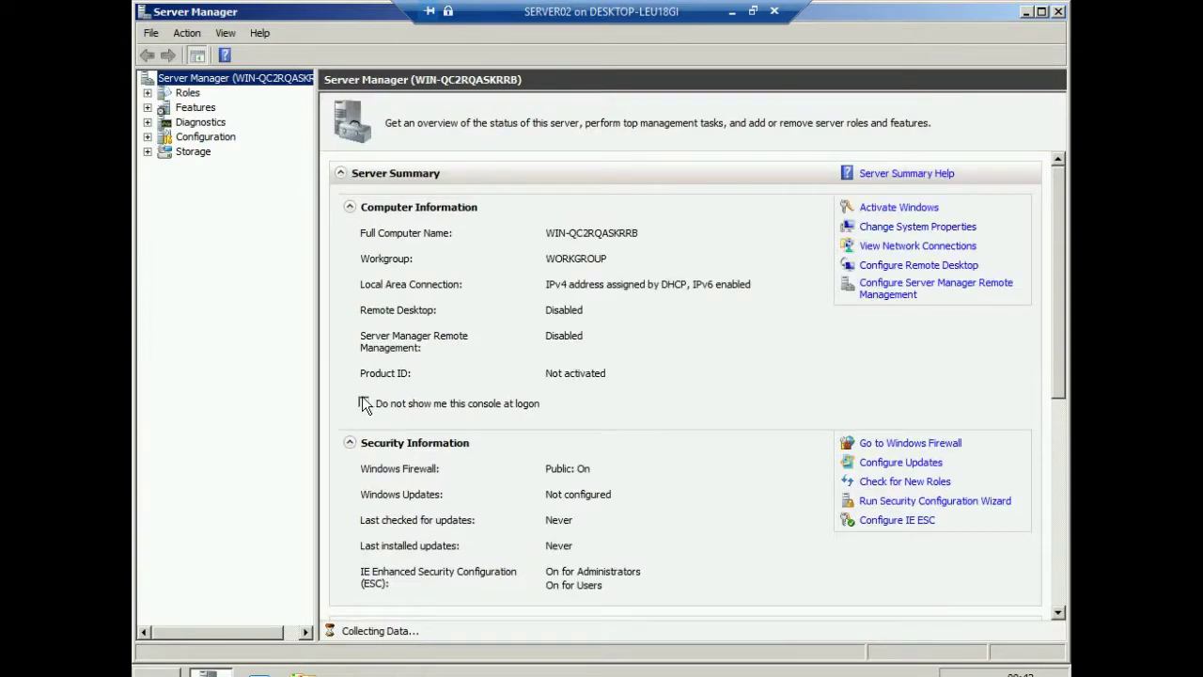
{"action": "left_click", "coordinate": [363, 404]}
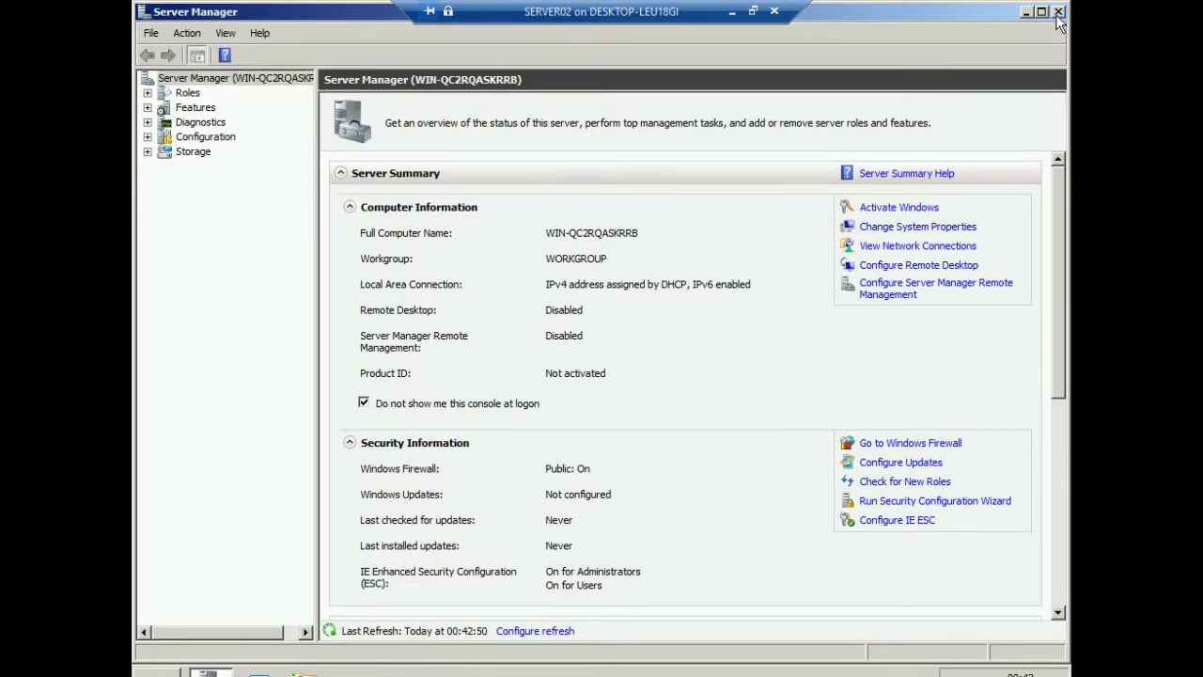
{"action": "left_click", "coordinate": [1058, 12]}
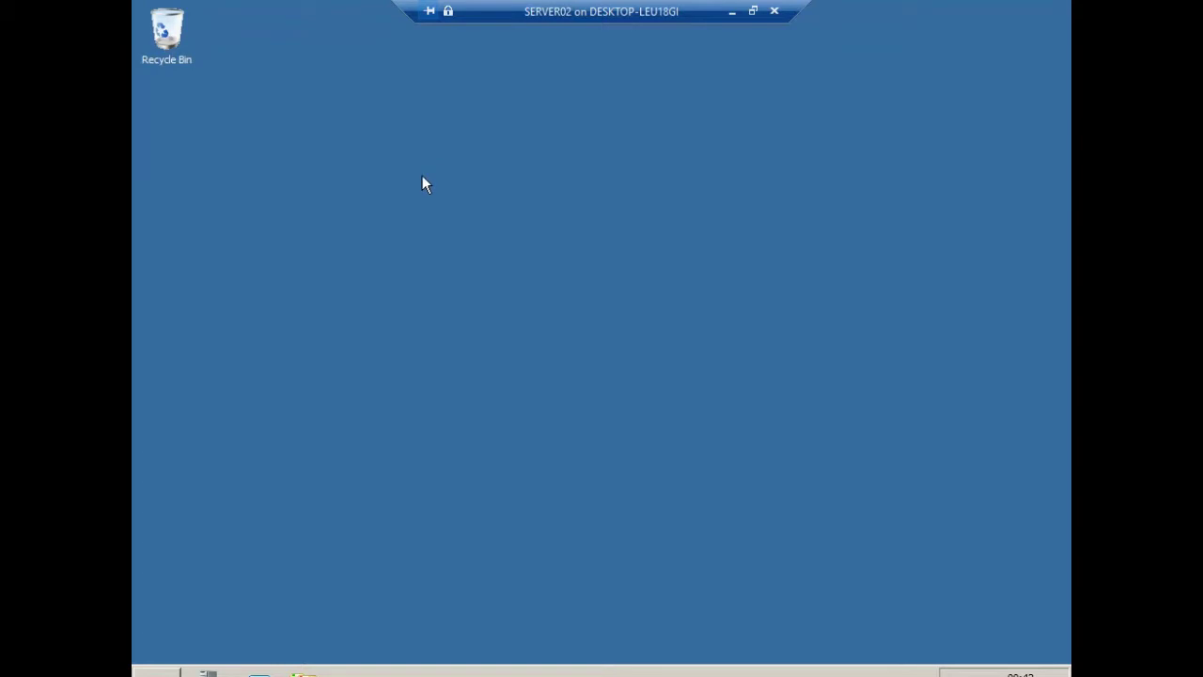
- Refresh the desktop and open Computer to view the new server's drives
{"action": "right_click", "coordinate": [386, 140]}
{"action": "left_click", "coordinate": [427, 180]}
{"action": "left_click", "coordinate": [156, 671]}
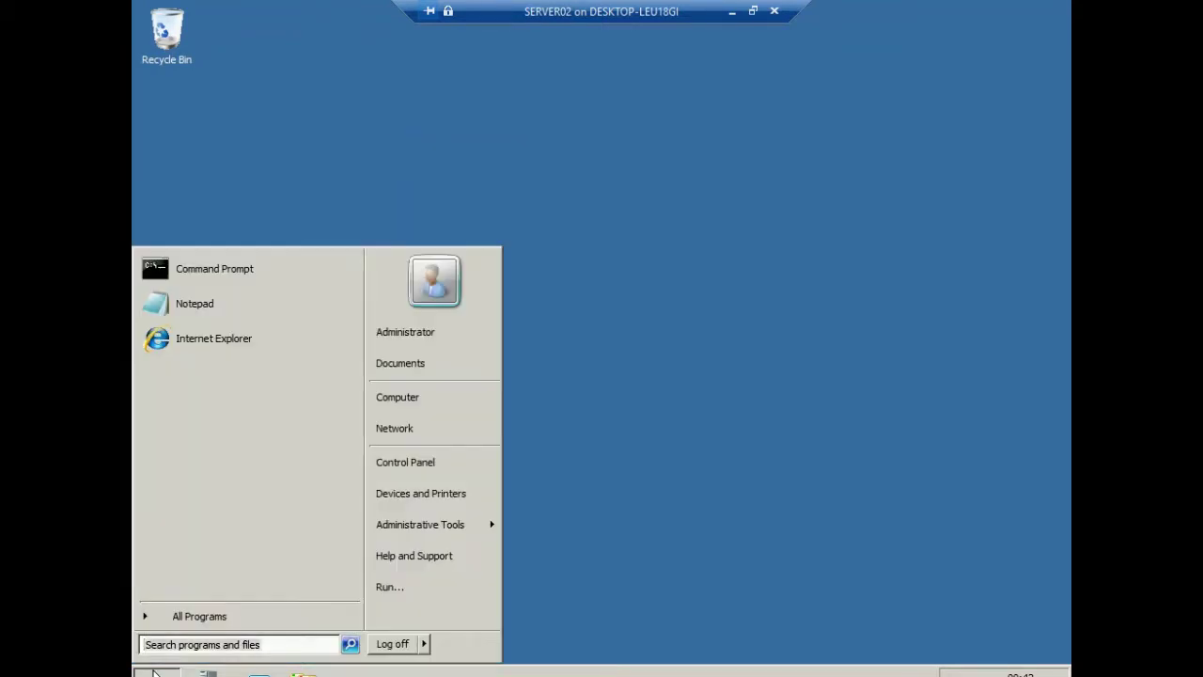
{"action": "left_click", "coordinate": [417, 406]}
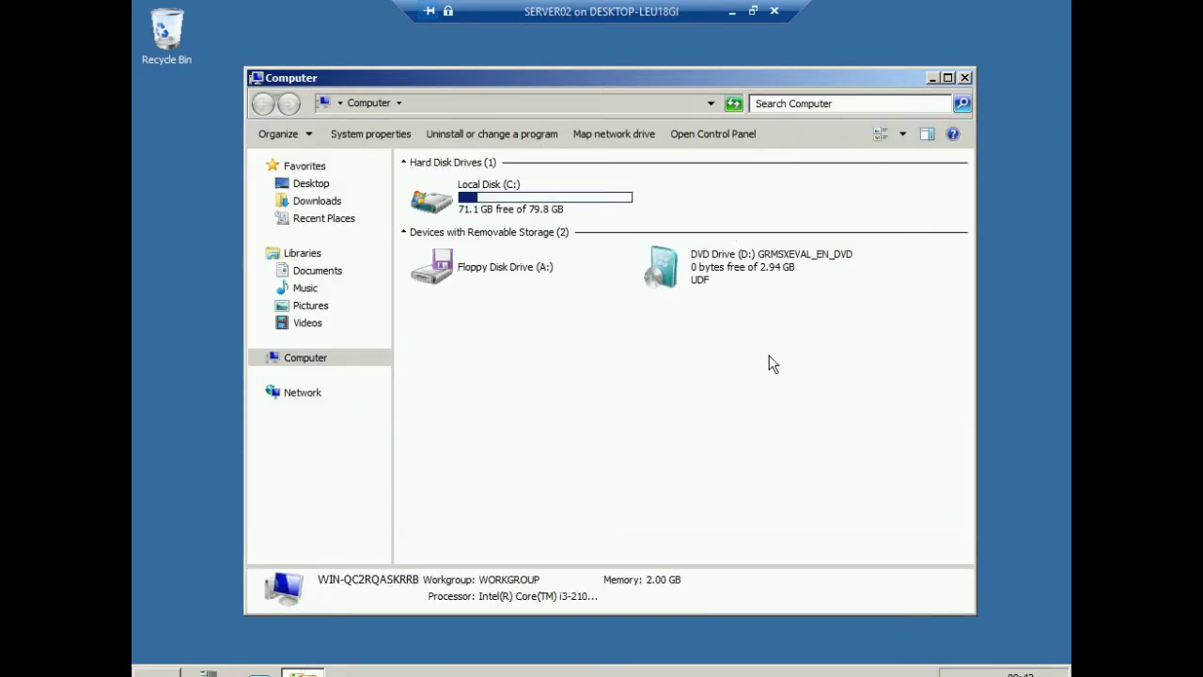